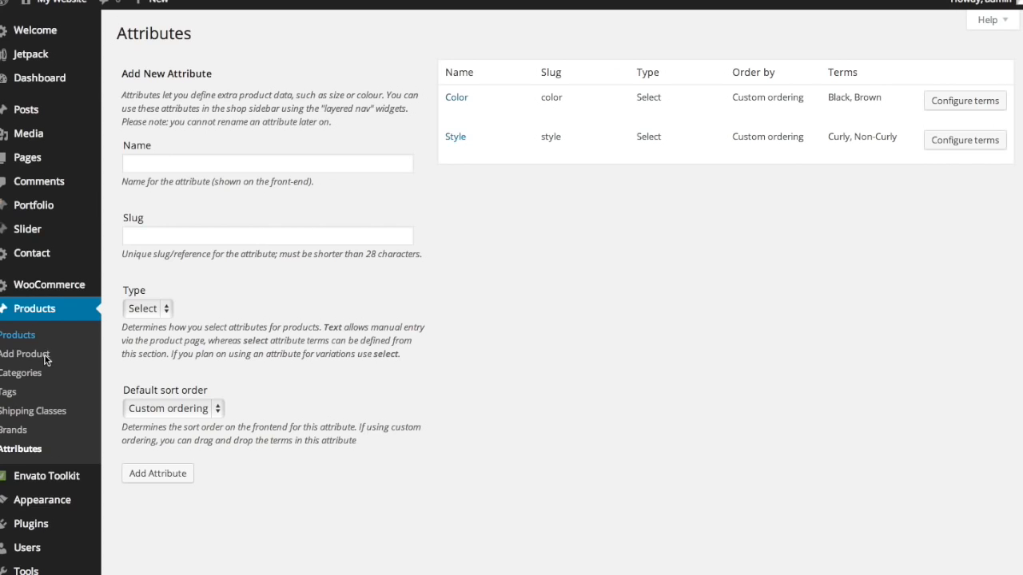
# - Start a new blank product from the Products menu
pyautogui.click(42, 361)
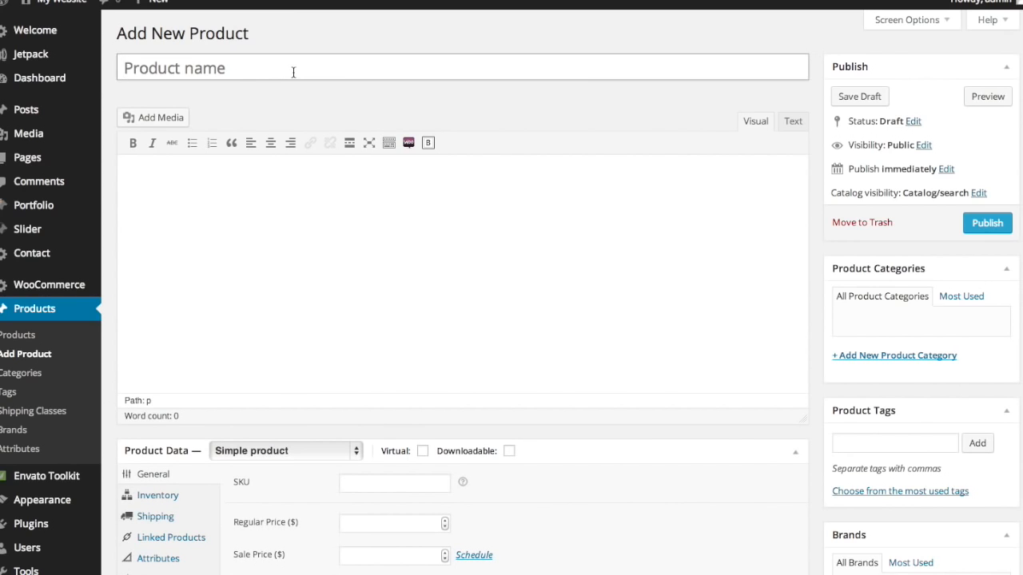
# - Name the product 'Crochet Beards' with a capital B
pyautogui.write('Crochet beards')
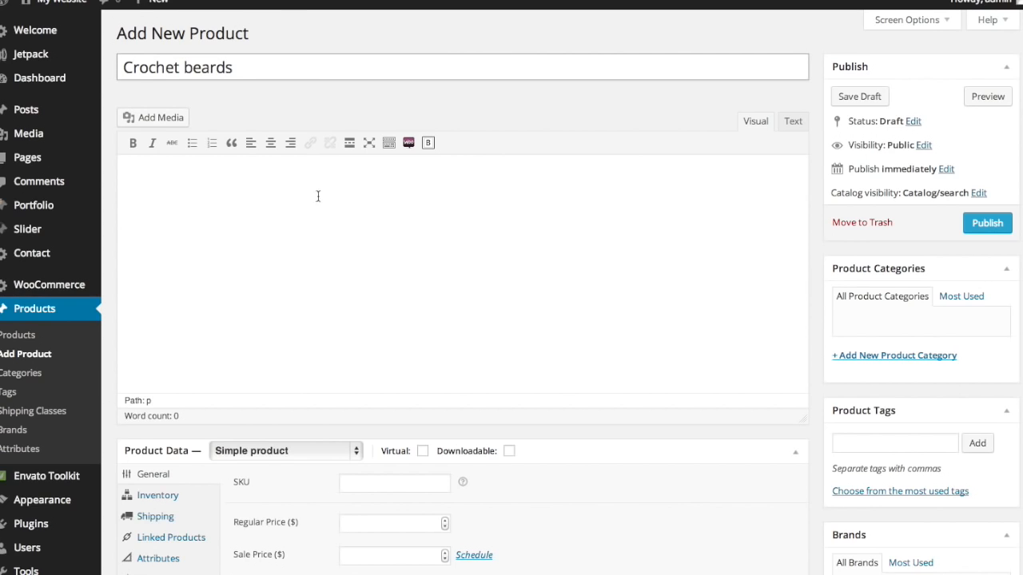
pyautogui.click(194, 71)
pyautogui.press('BackSpace')
pyautogui.write('b')
pyautogui.press('BackSpace')
pyautogui.write('B')
# - Write the short description 'Stay warm in style during the Polar Vertex.'
pyautogui.scroll(-7, 263, 232)
pyautogui.click(265, 427)
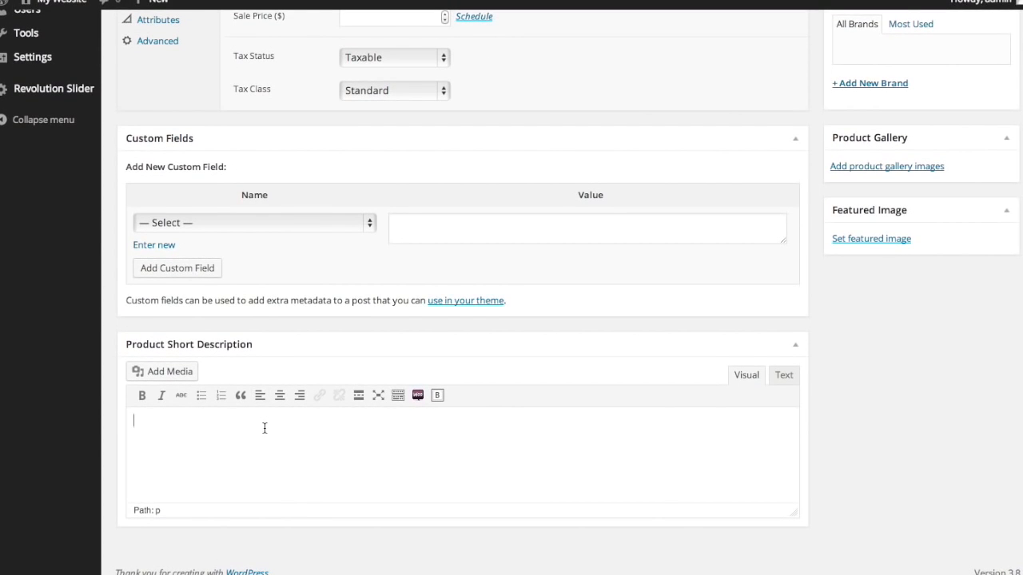
pyautogui.write('stay warm instyle durtin')
pyautogui.press('BackSpace')
pyautogui.press('BackSpace')
pyautogui.press('BackSpace')
pyautogui.press('BackSpace')
pyautogui.write('ing the polar Ve')
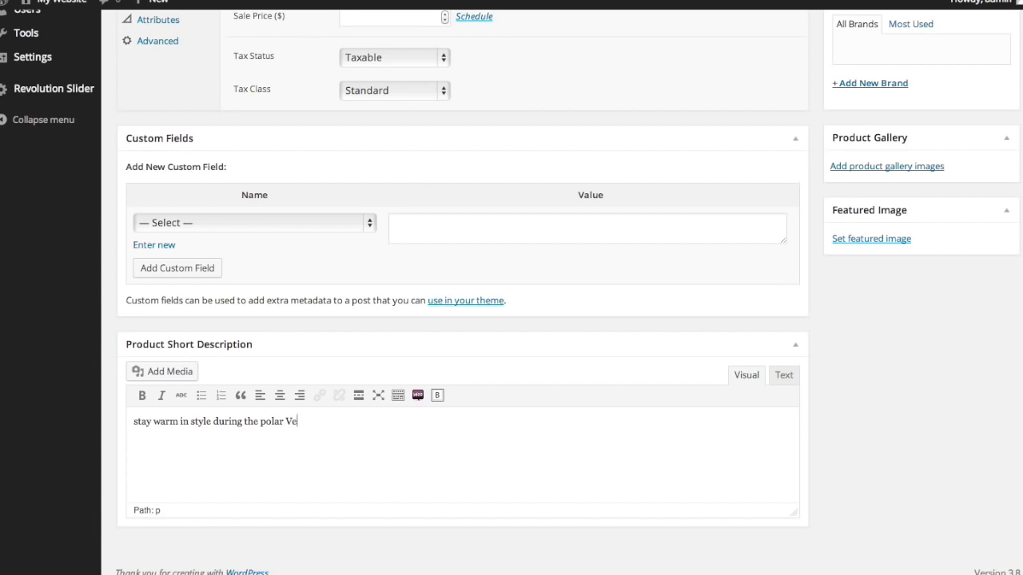
pyautogui.write('rtex.')
pyautogui.click(267, 422)
pyautogui.press('Delete')
pyautogui.press('Delete')
pyautogui.write('Po')
pyautogui.click(134, 422)
pyautogui.press('Delete')
pyautogui.write('S')
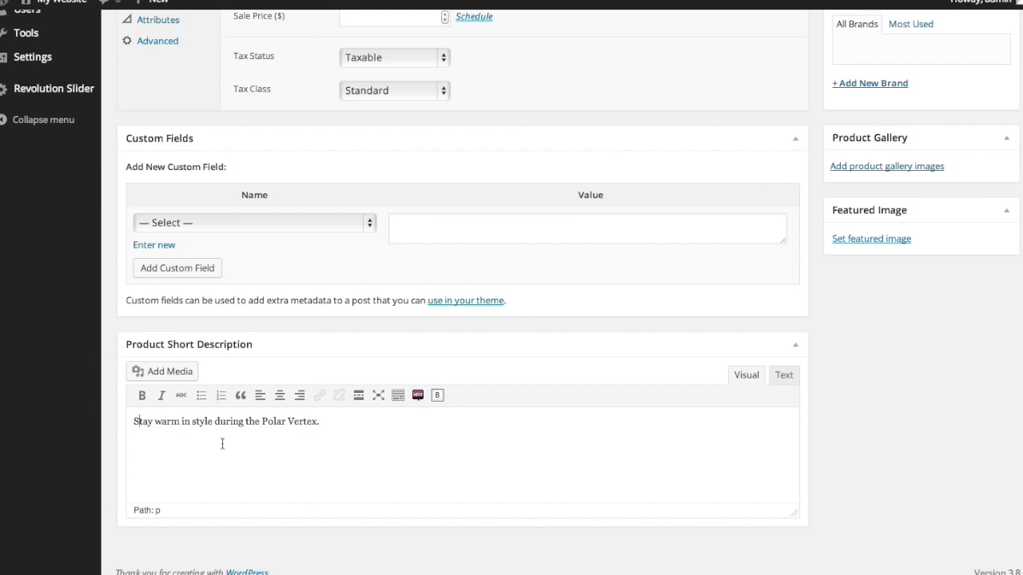
pyautogui.scroll(6, 605, 281)
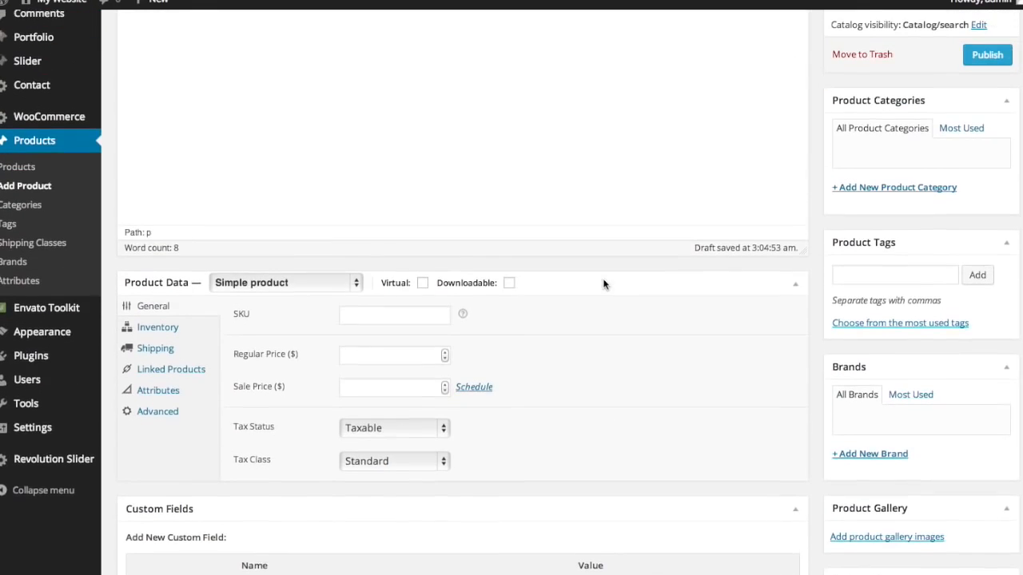
pyautogui.scroll(-1, 605, 281)
pyautogui.scroll(3, 605, 280)
pyautogui.scroll(-3, 603, 281)
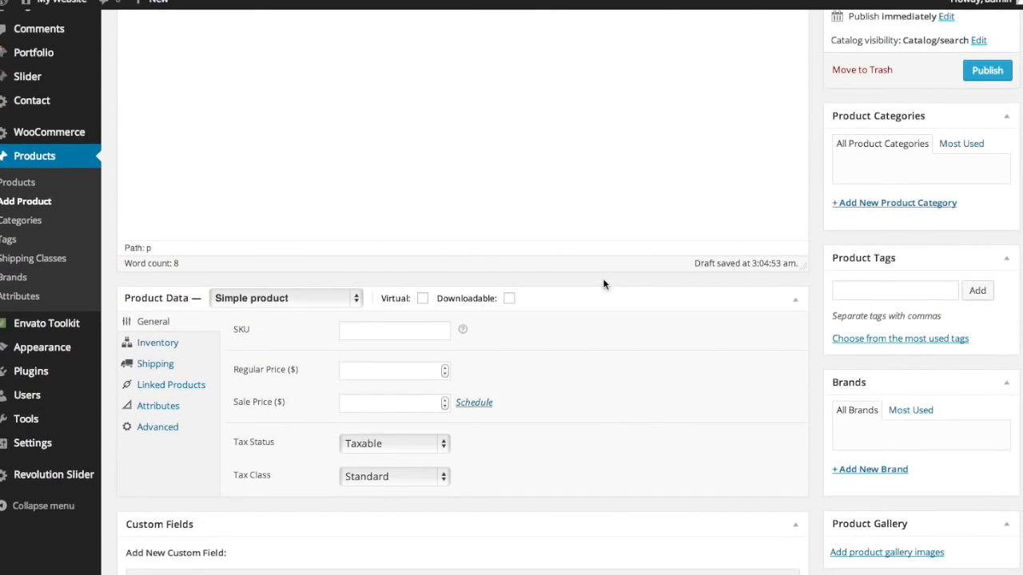
pyautogui.scroll(-2, 470, 267)
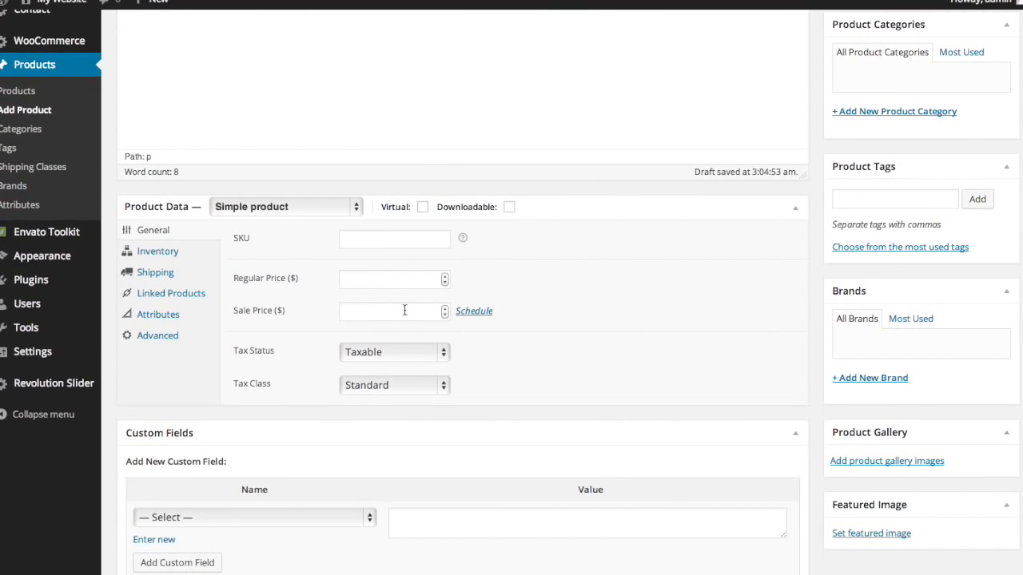
pyautogui.scroll(3, 213, 236)
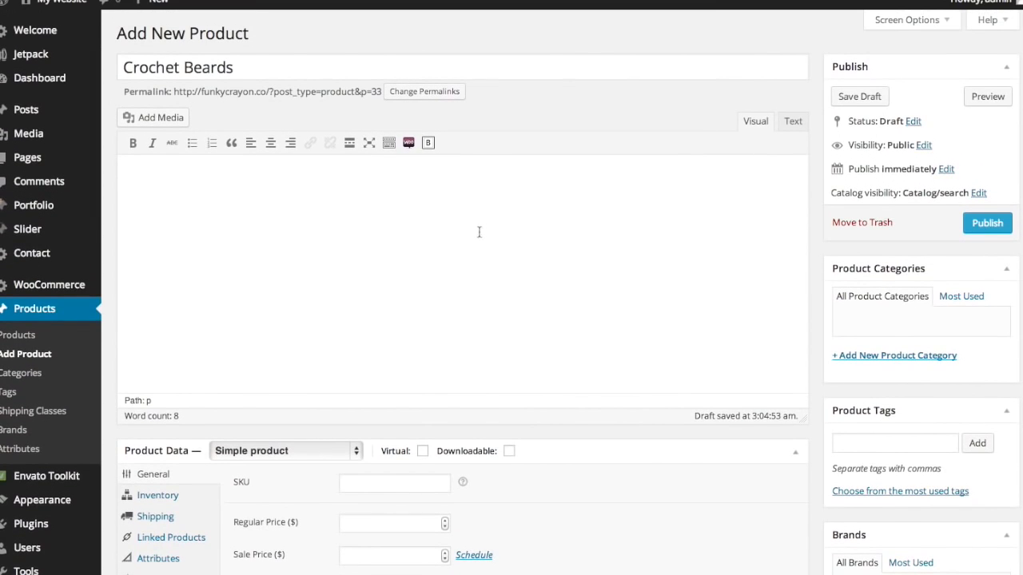
pyautogui.scroll(-6, 225, 234)
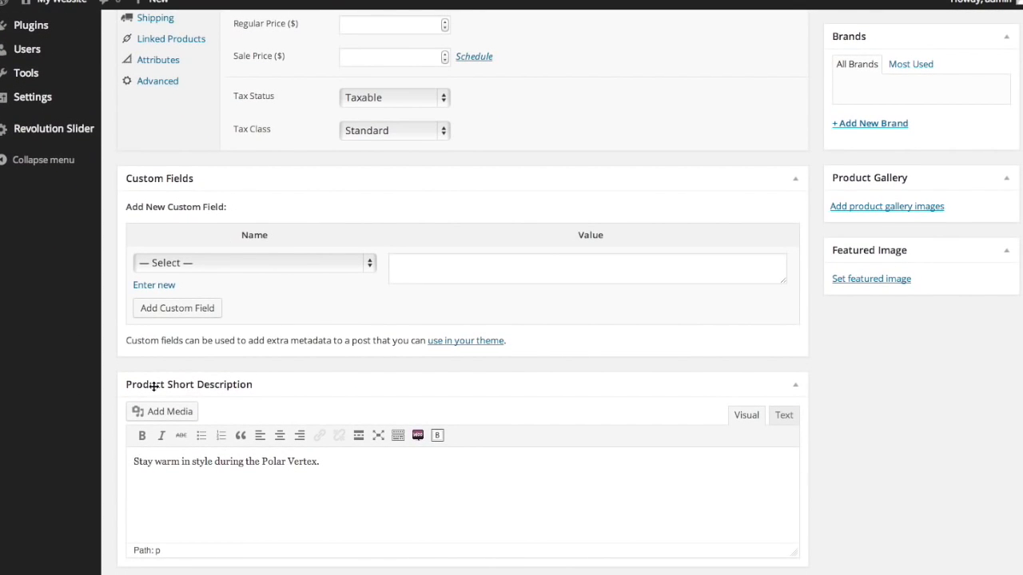
pyautogui.scroll(2, 186, 422)
pyautogui.scroll(5, 186, 421)
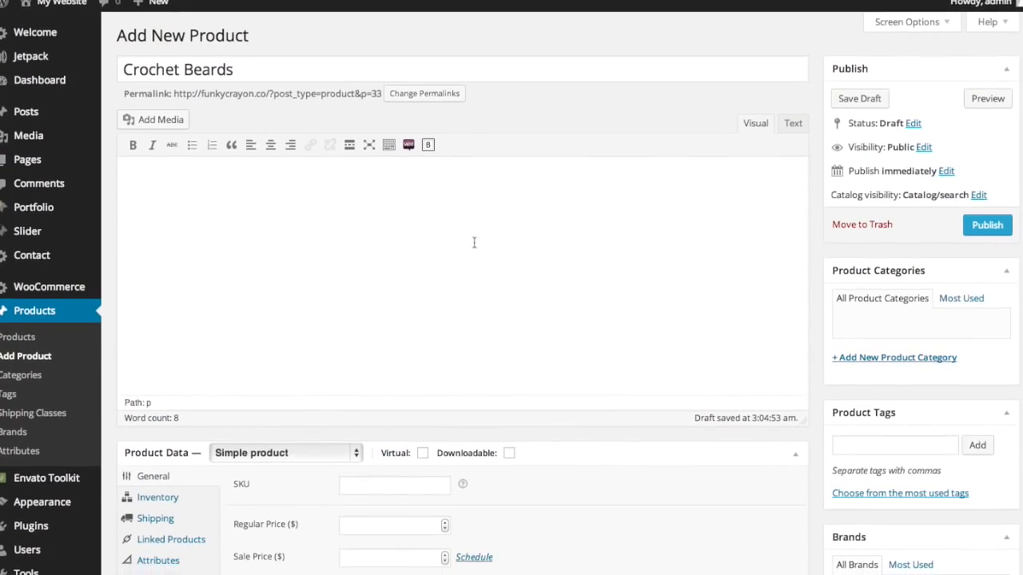
pyautogui.click(255, 254)
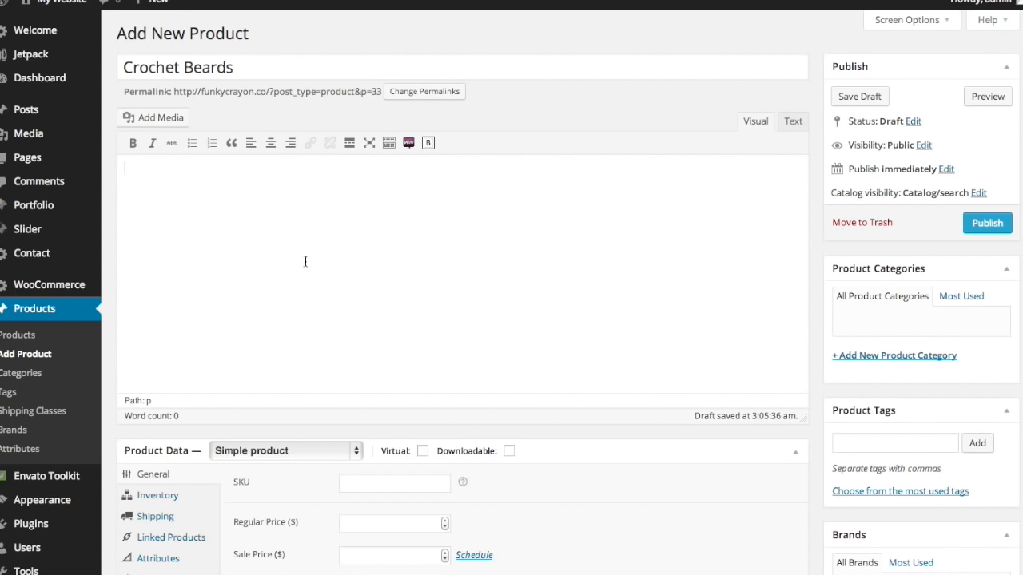
pyautogui.scroll(-10, 306, 267)
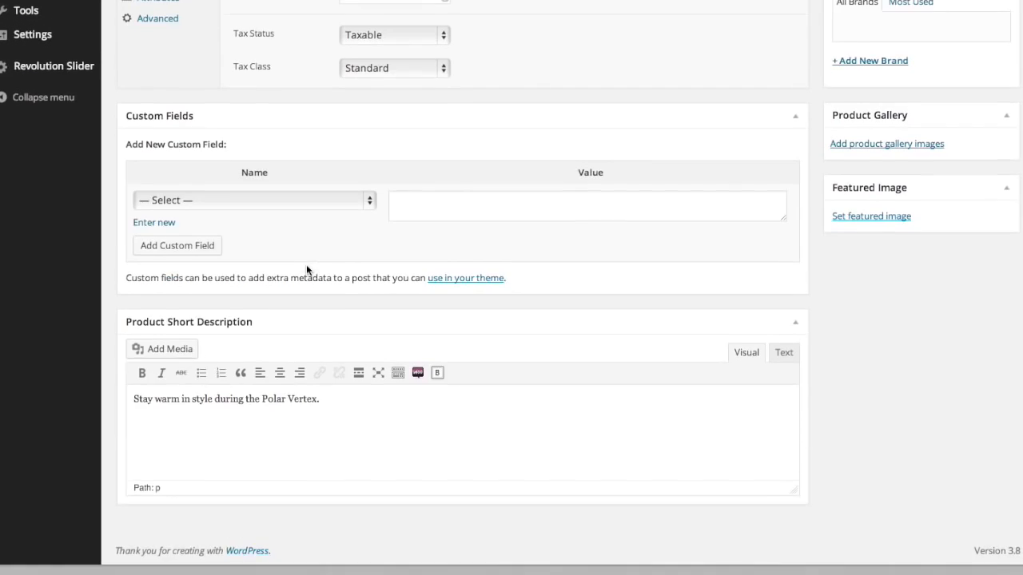
pyautogui.scroll(1, 306, 266)
pyautogui.scroll(10, 306, 266)
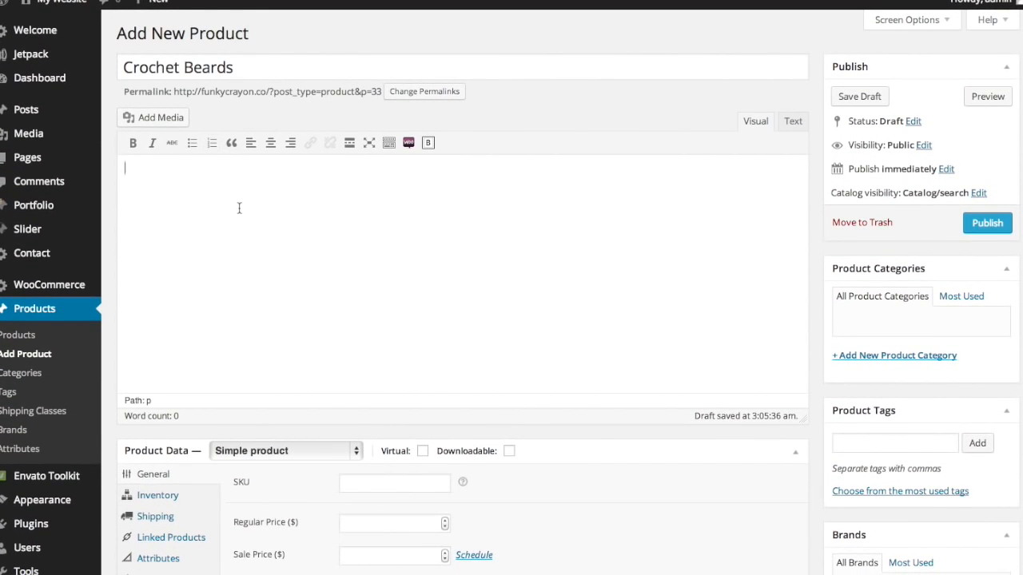
pyautogui.scroll(-5, 240, 212)
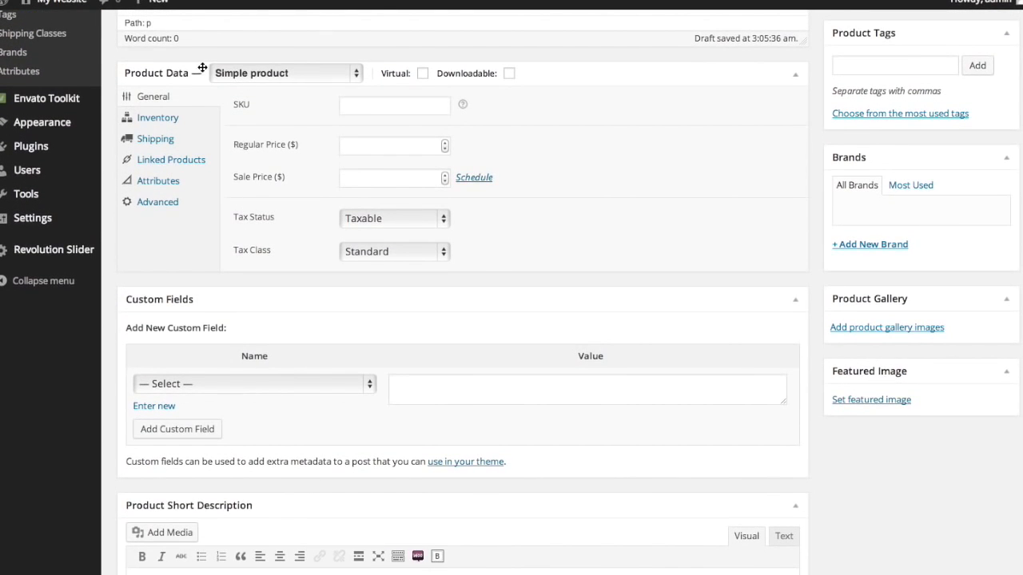
# - Make Crochet Beards a Variable product and show its Attributes settings
pyautogui.click(295, 78)
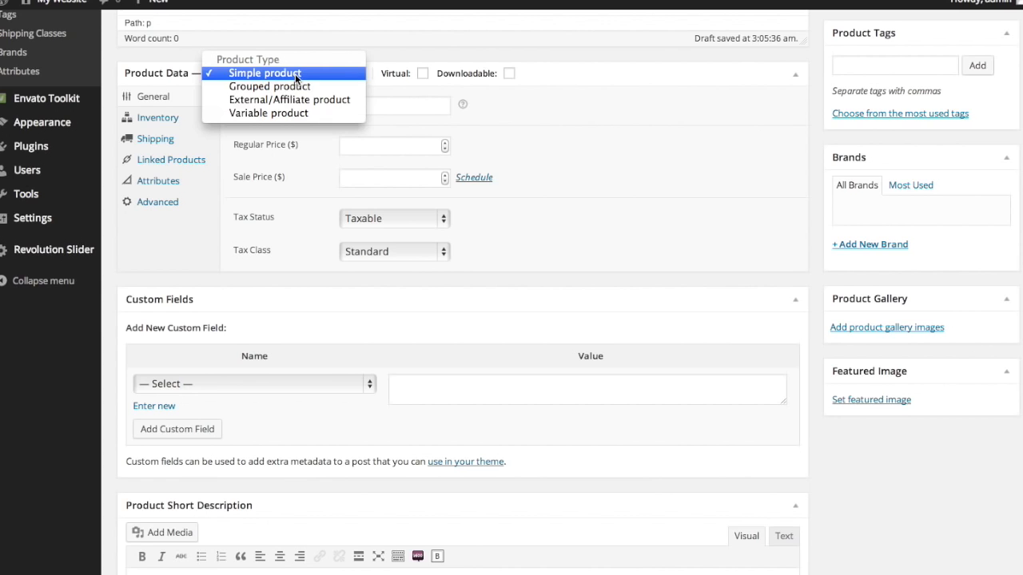
pyautogui.click(297, 114)
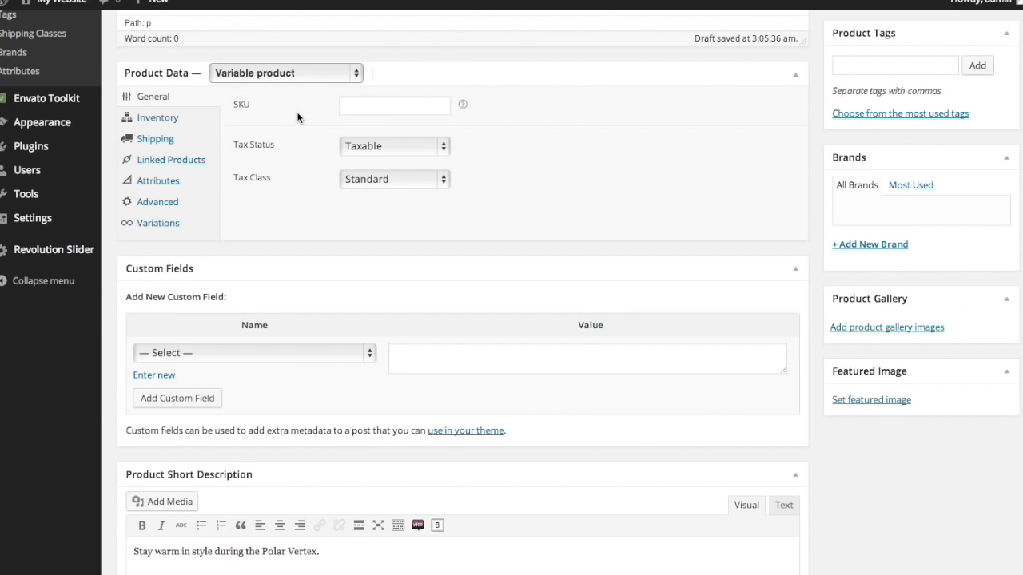
pyautogui.scroll(1, 297, 117)
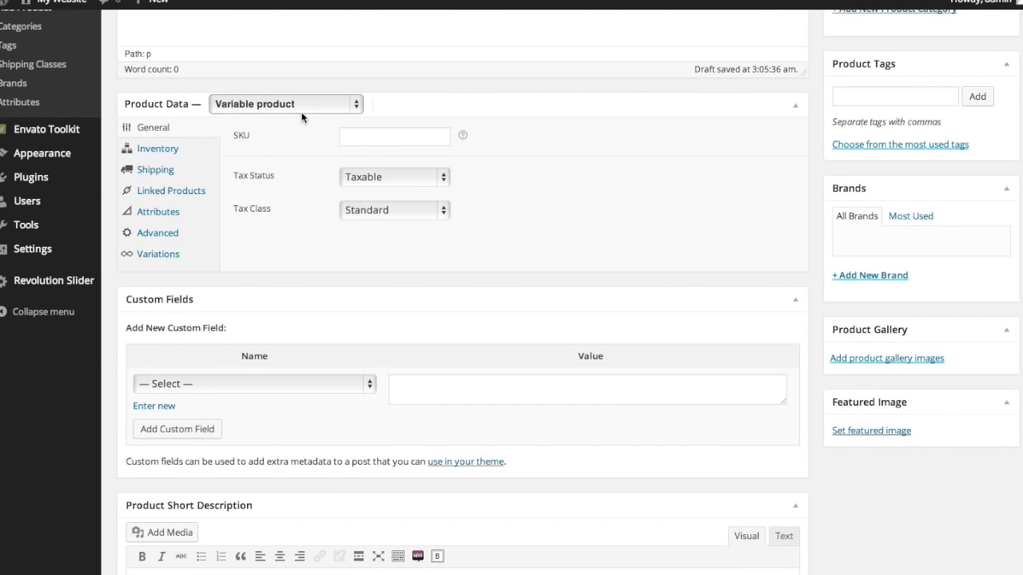
pyautogui.click(159, 214)
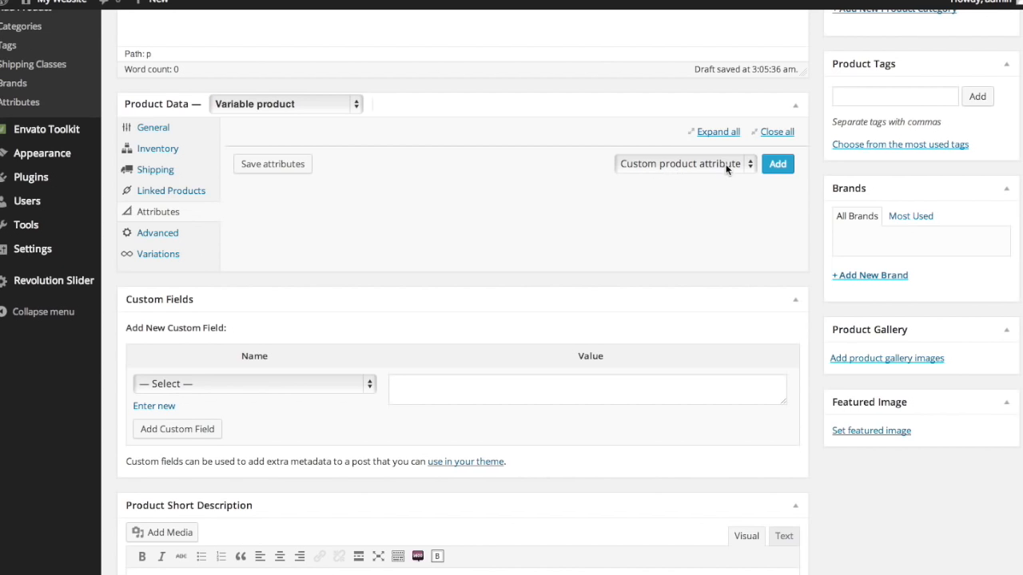
# - Add the Color attribute to the product with values Black and Brown
pyautogui.click(747, 164)
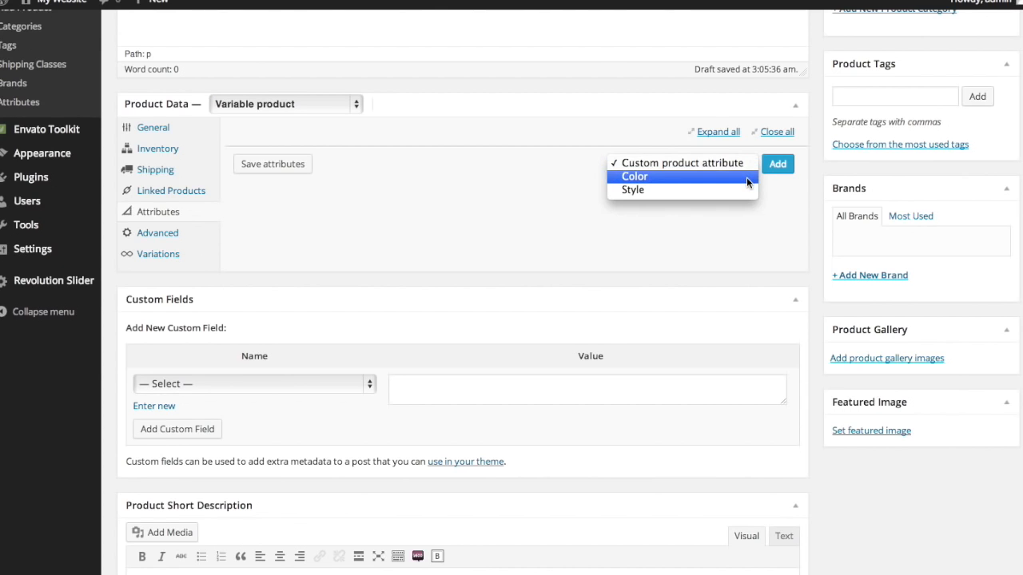
pyautogui.click(747, 176)
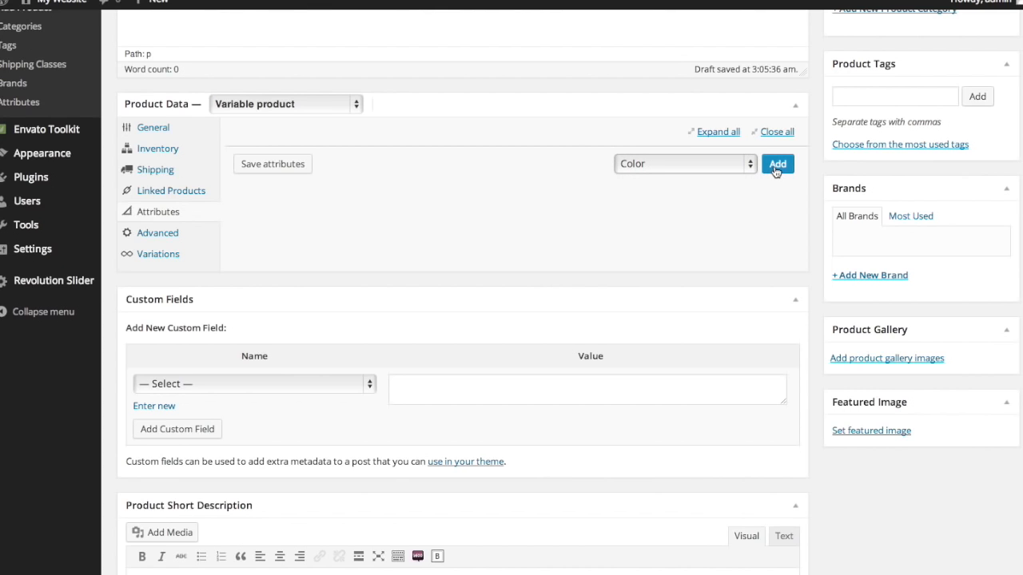
pyautogui.click(776, 165)
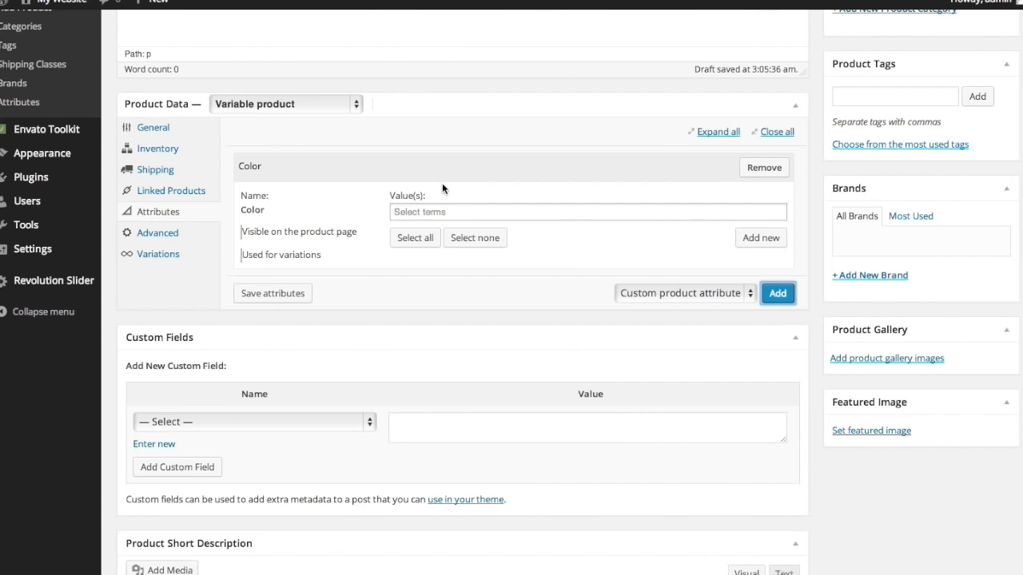
pyautogui.click(427, 209)
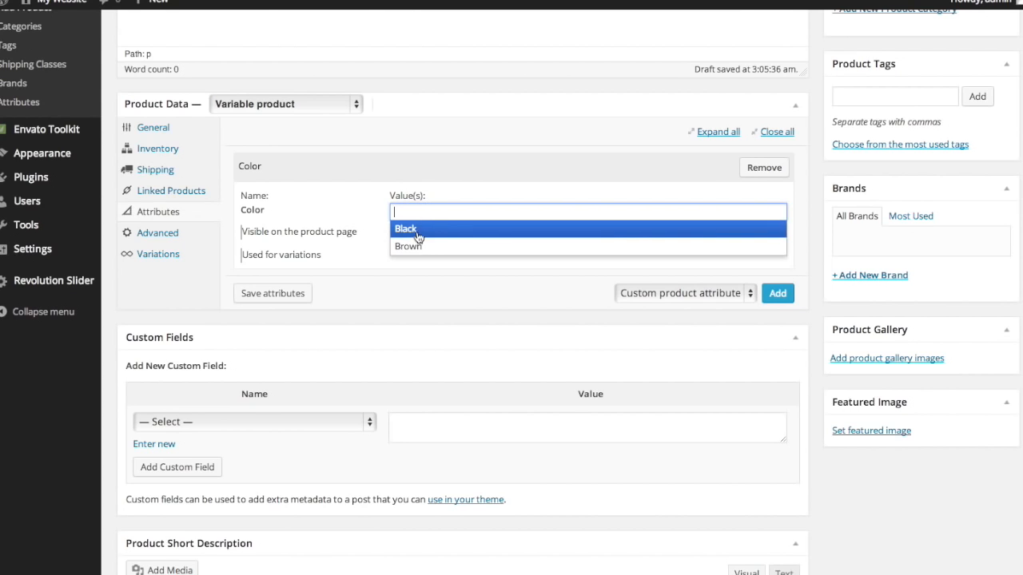
pyautogui.click(417, 231)
pyautogui.click(458, 215)
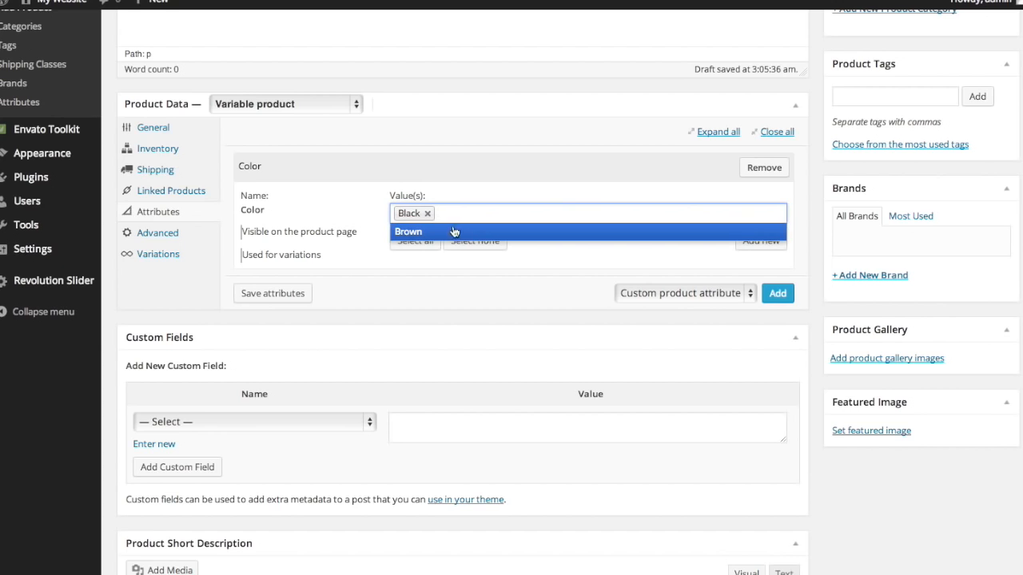
pyautogui.click(450, 234)
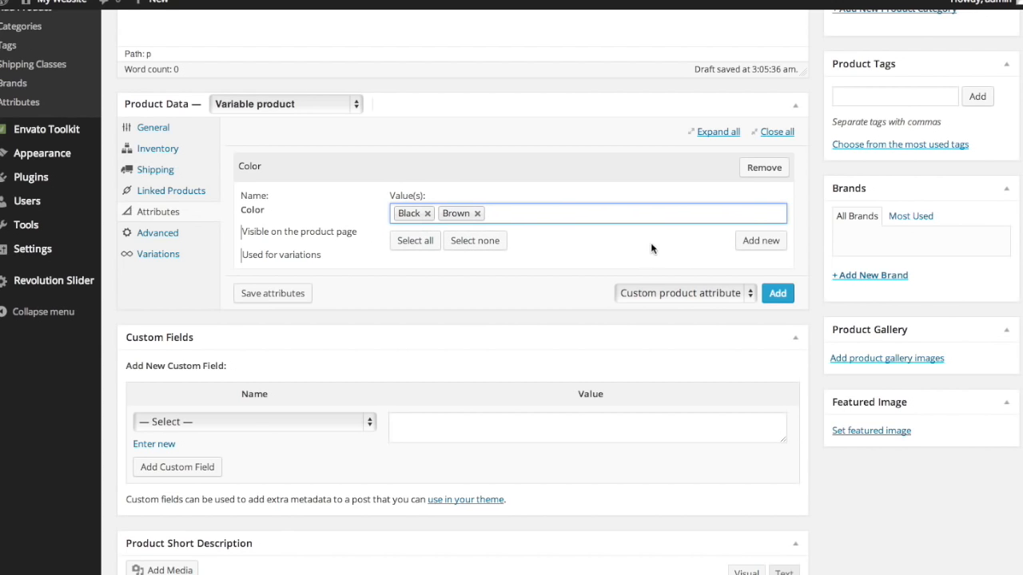
# - Add the Style attribute with values Curly and Non-Curly
pyautogui.click(728, 293)
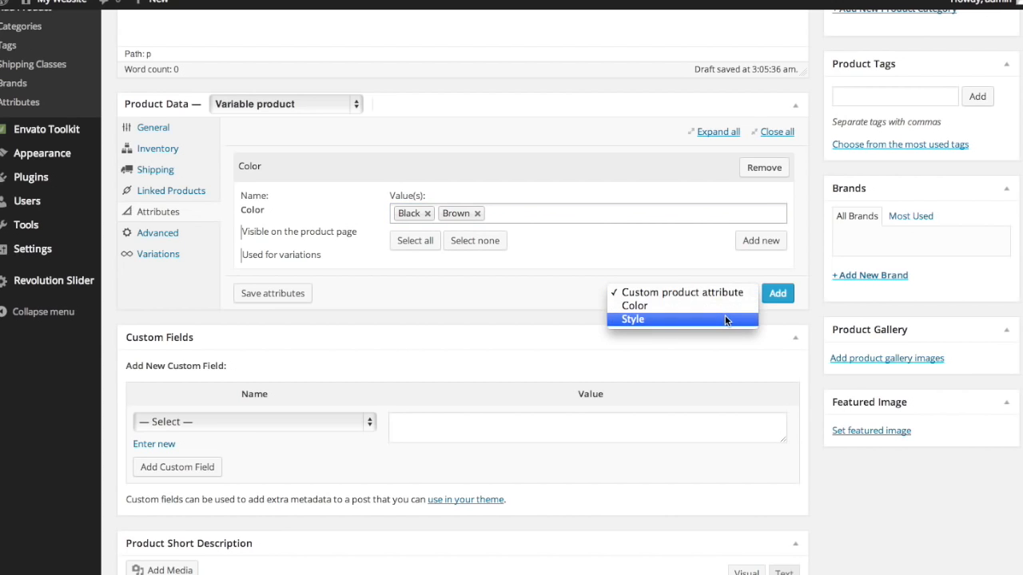
pyautogui.click(725, 317)
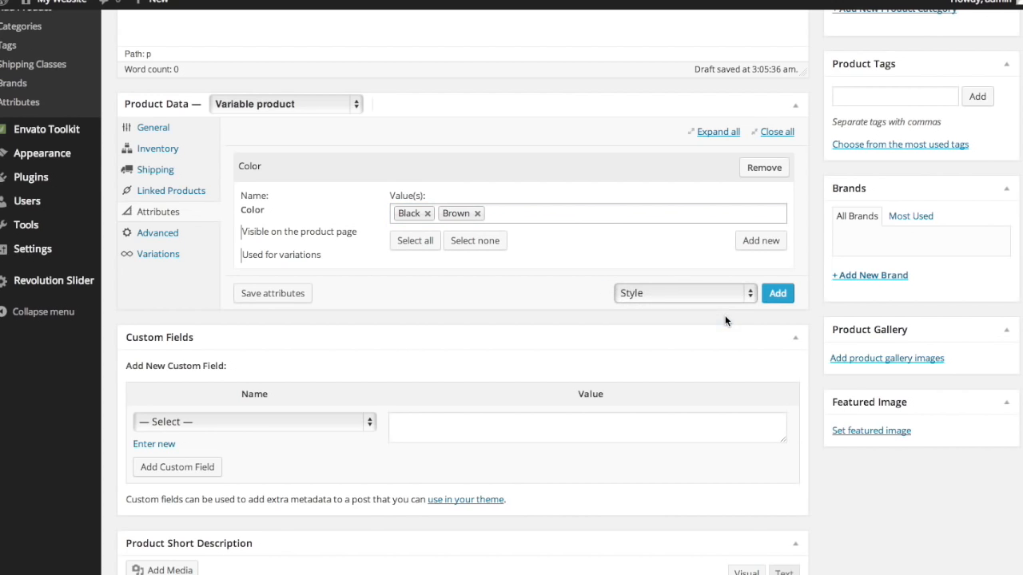
pyautogui.click(778, 295)
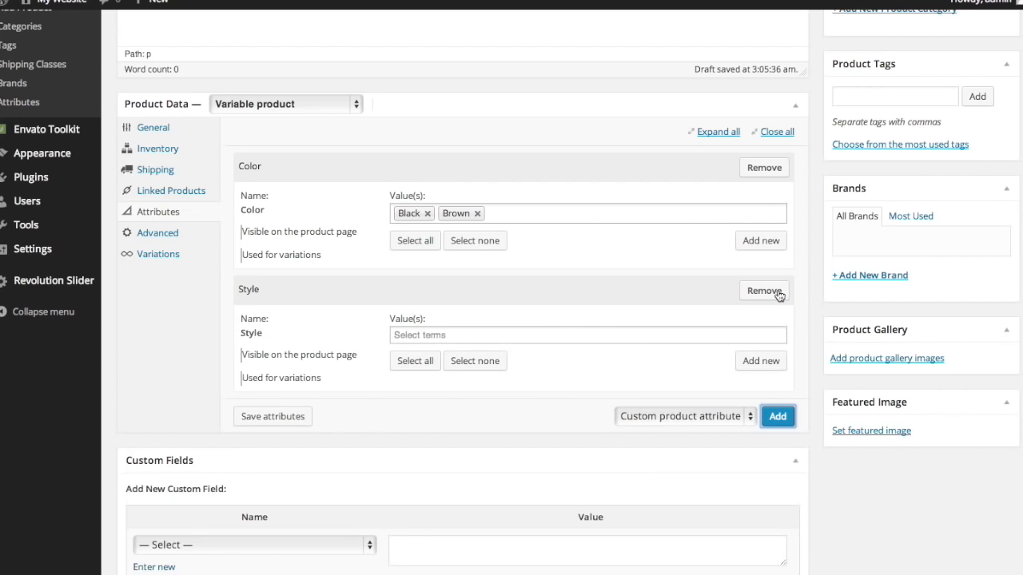
pyautogui.click(572, 336)
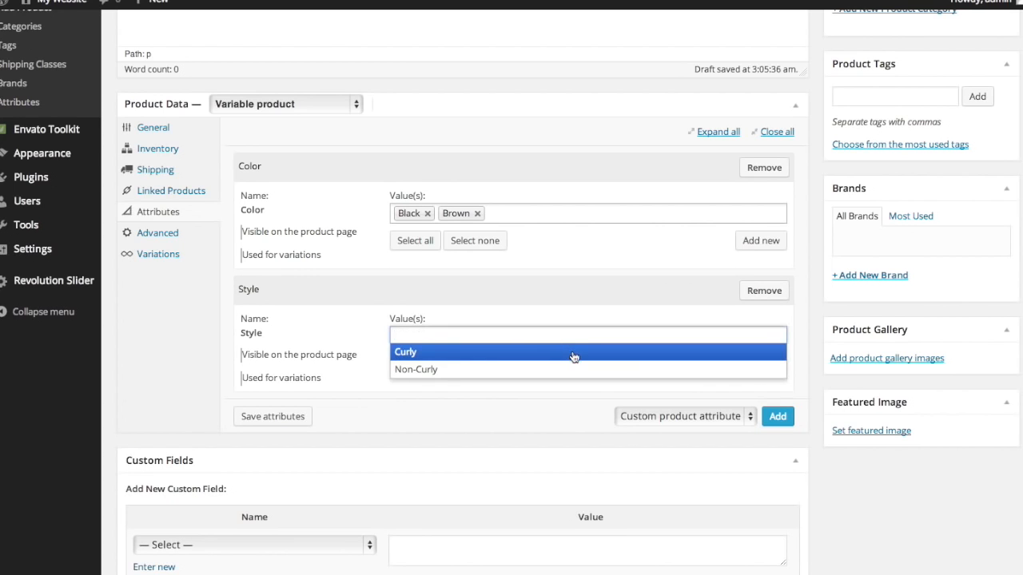
pyautogui.click(574, 352)
pyautogui.click(537, 336)
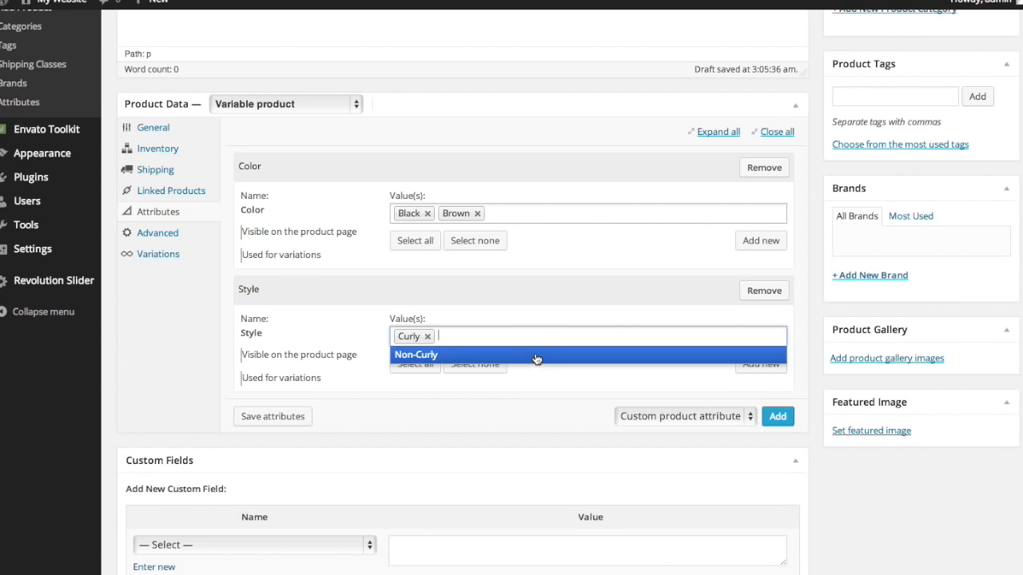
pyautogui.click(535, 354)
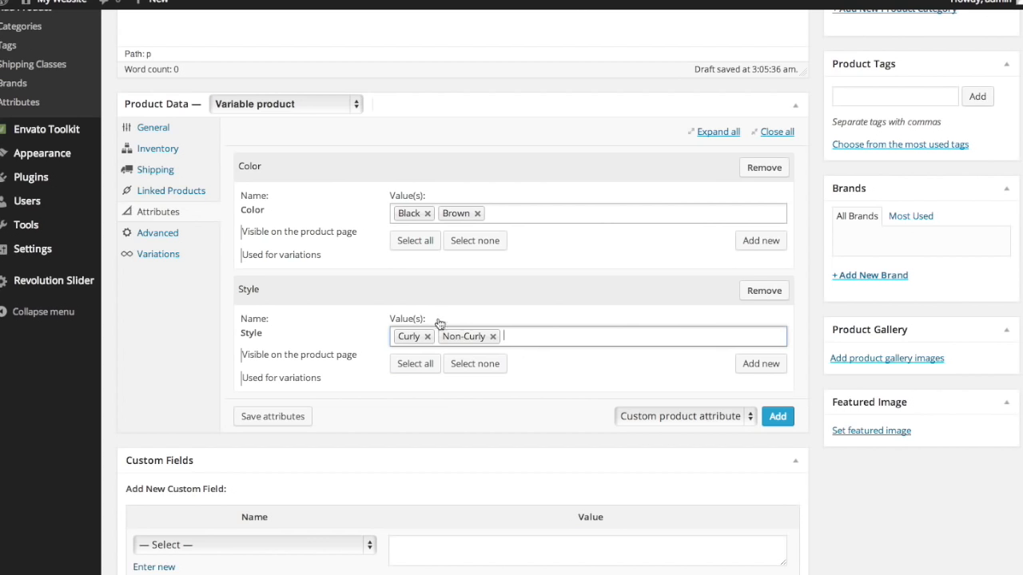
pyautogui.scroll(1, 441, 326)
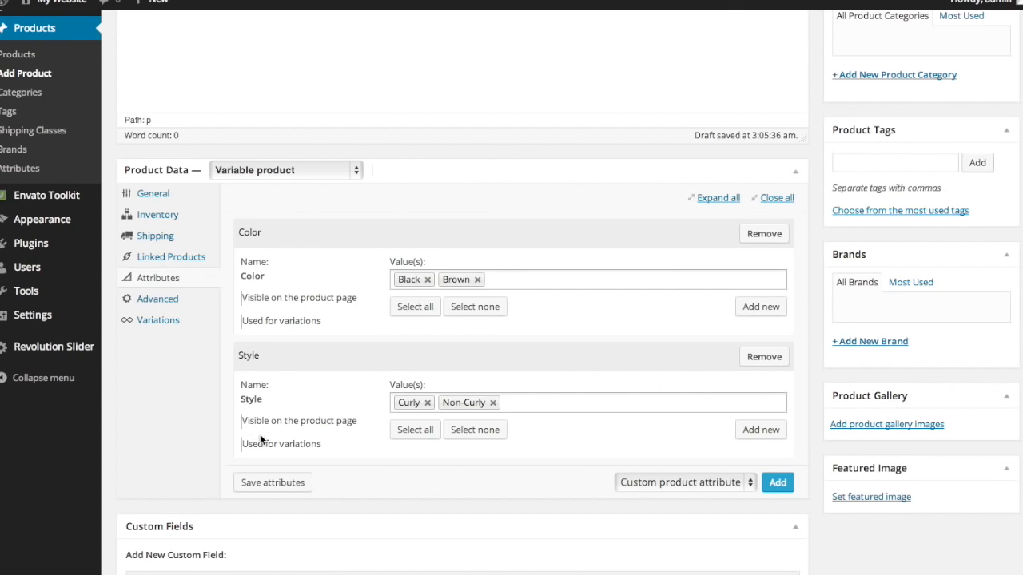
# - Mark Color and Style visible on the product page and used for variations, and save
pyautogui.click(247, 300)
pyautogui.click(263, 324)
pyautogui.click(265, 422)
pyautogui.click(267, 451)
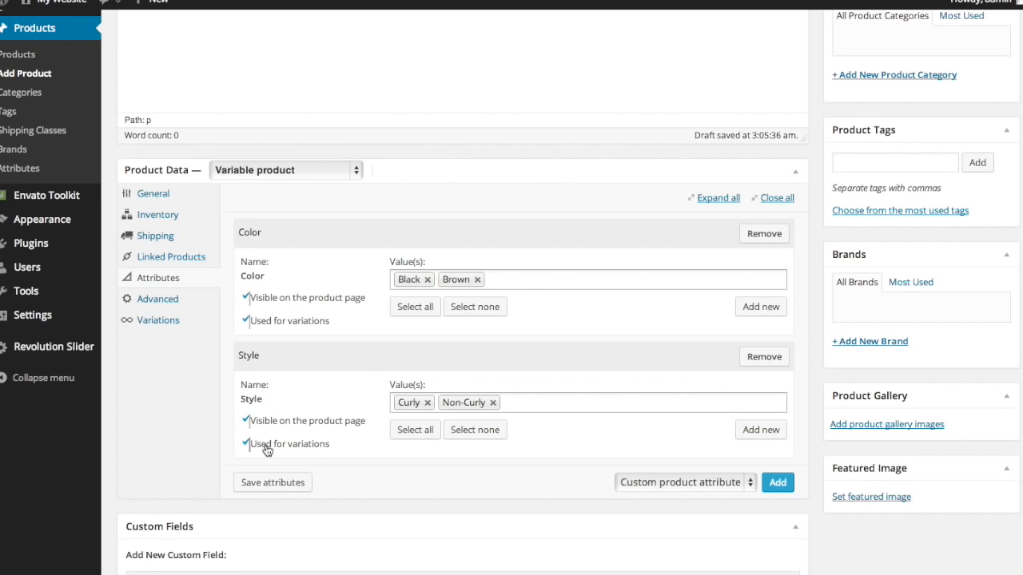
pyautogui.click(272, 482)
pyautogui.click(174, 323)
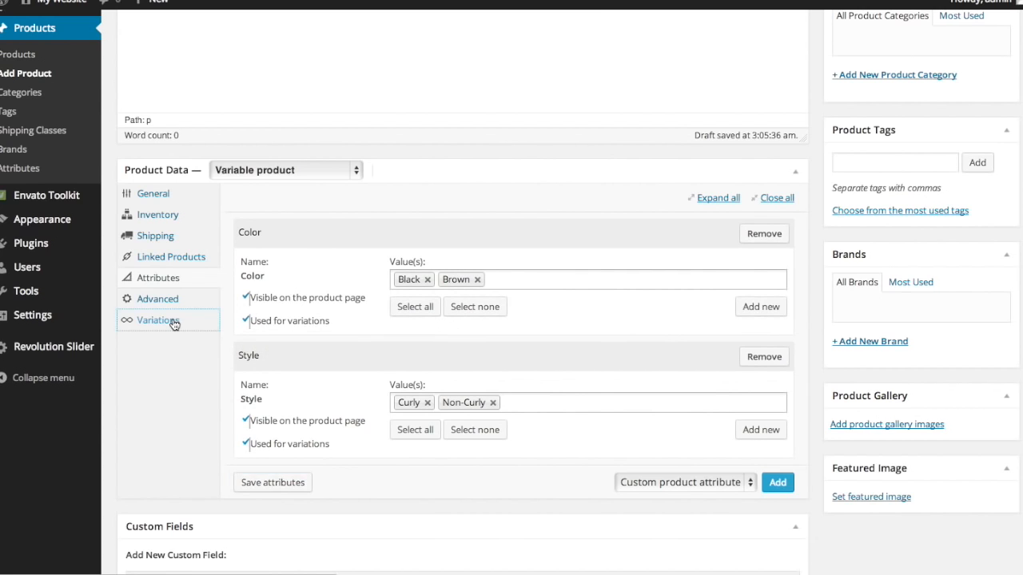
# - Delete the old variations #34, #35, #36 and #37, confirming each removal
pyautogui.click(788, 240)
pyautogui.click(658, 152)
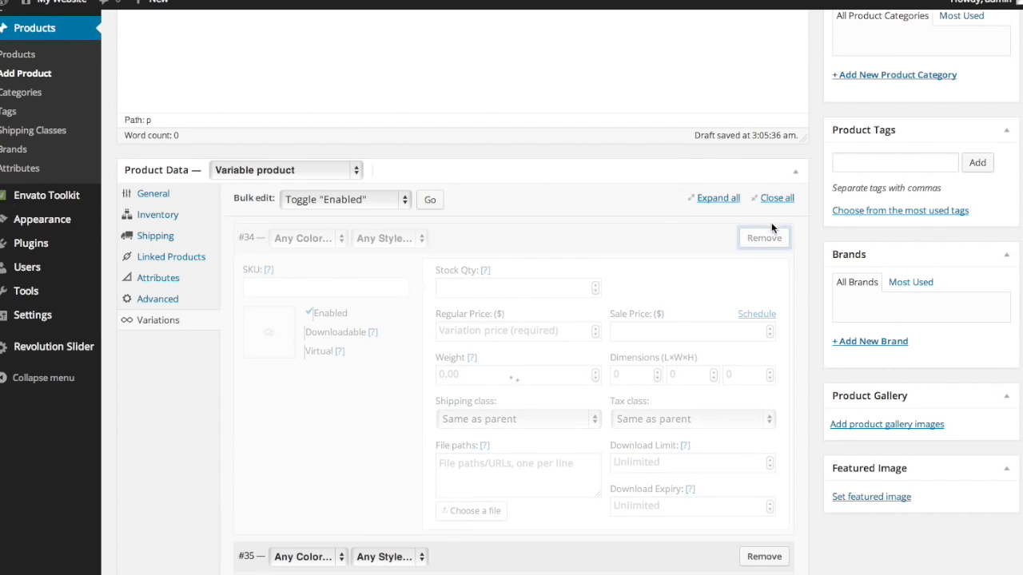
pyautogui.click(772, 237)
pyautogui.click(631, 152)
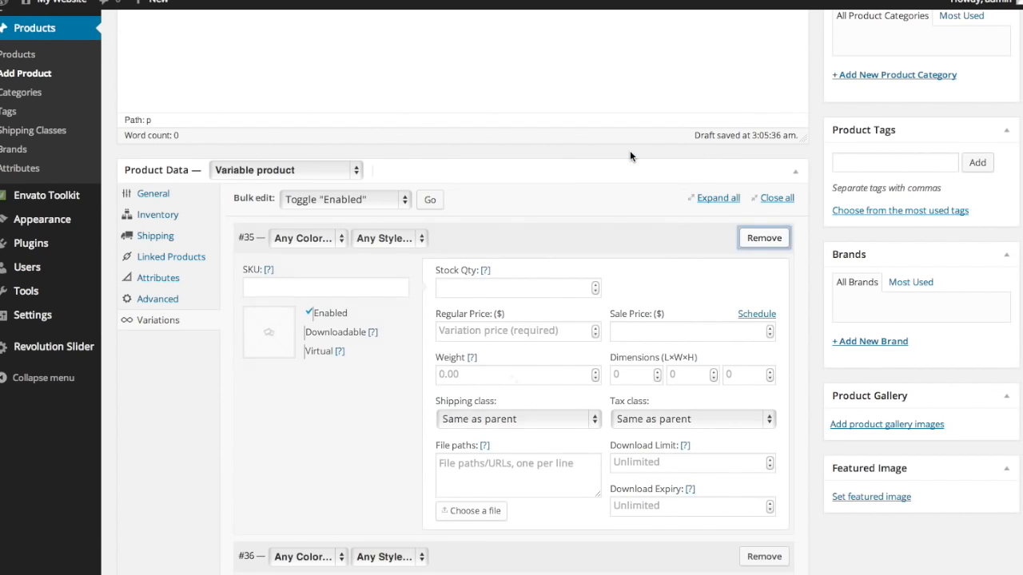
pyautogui.click(776, 240)
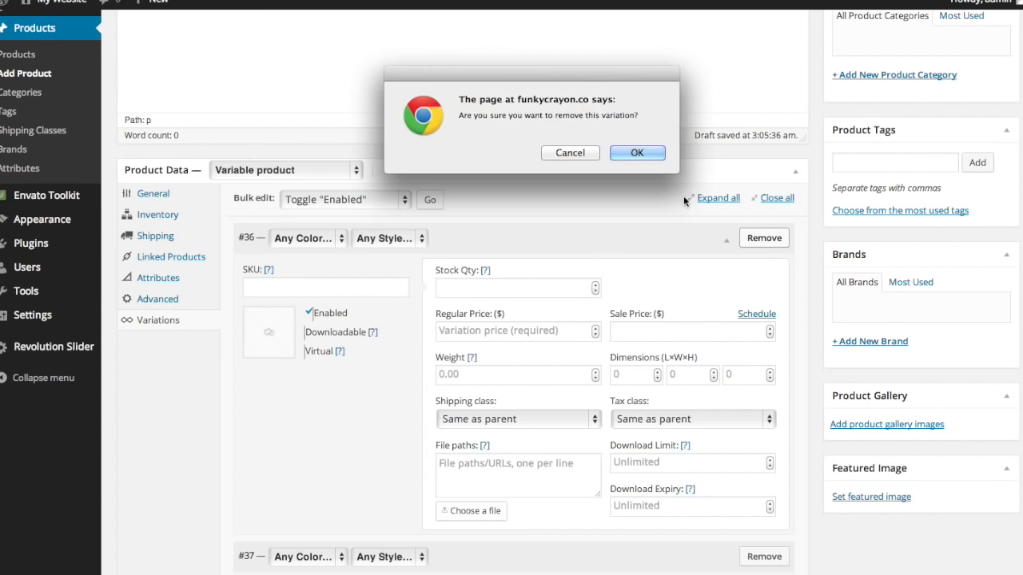
pyautogui.click(652, 154)
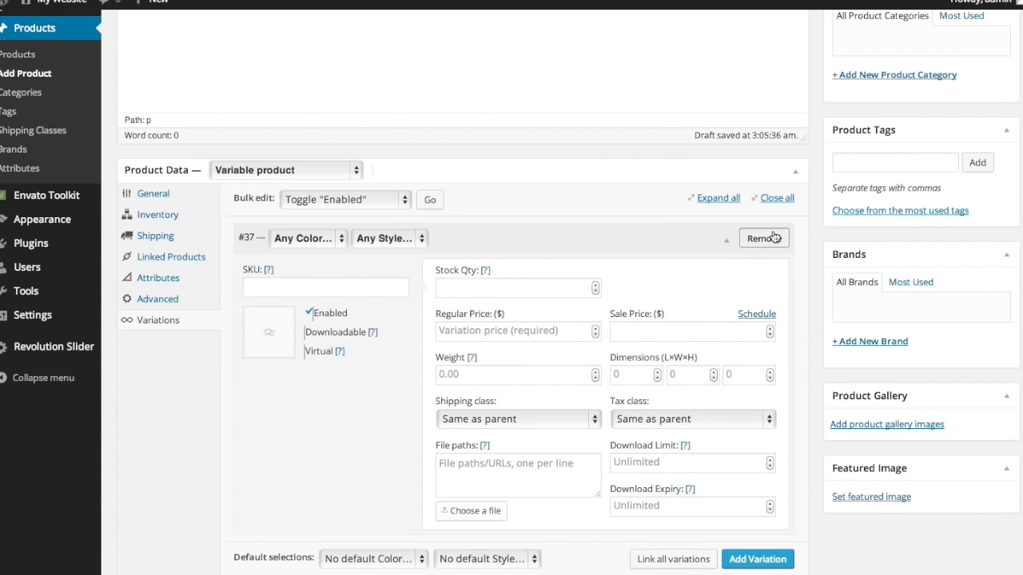
pyautogui.click(772, 238)
pyautogui.click(650, 156)
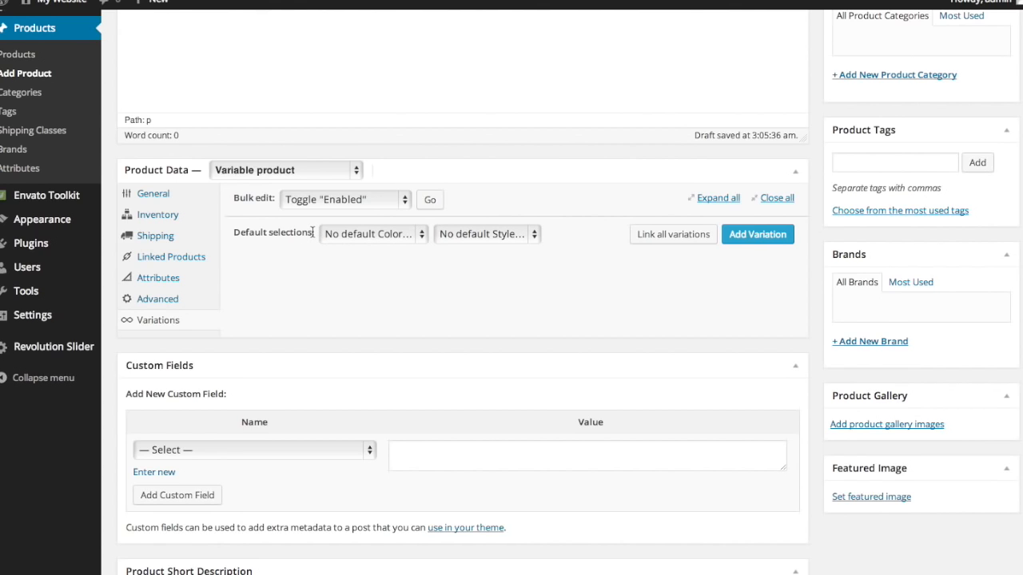
# - Set the default selections to Black for Color and Non-Curly for Style
pyautogui.click(391, 237)
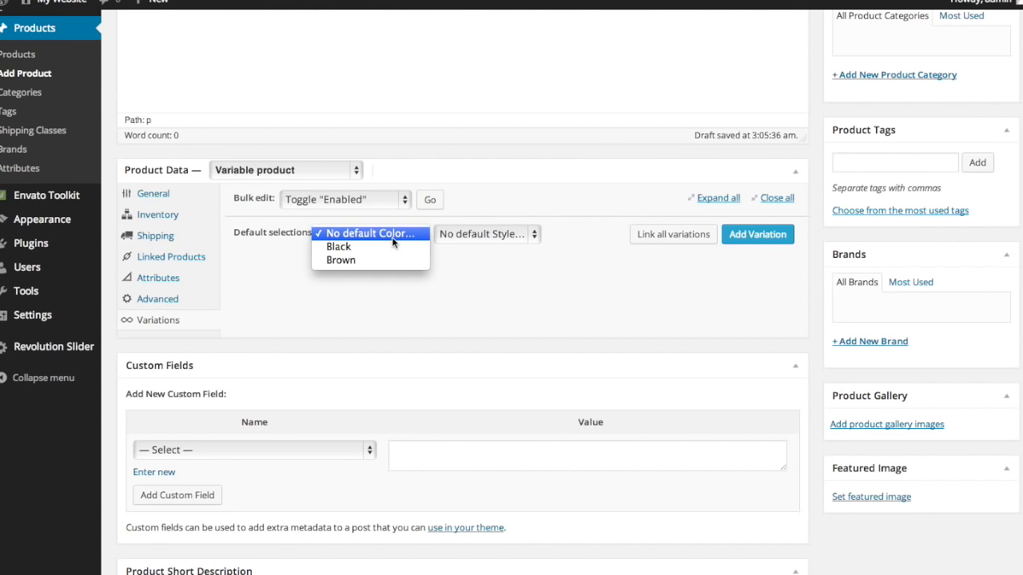
pyautogui.click(389, 249)
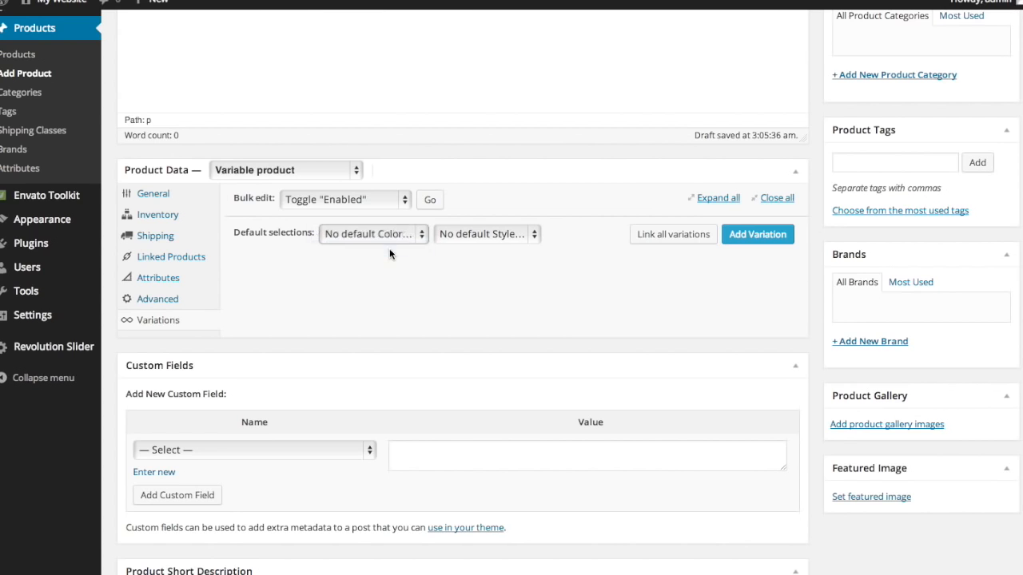
pyautogui.click(493, 234)
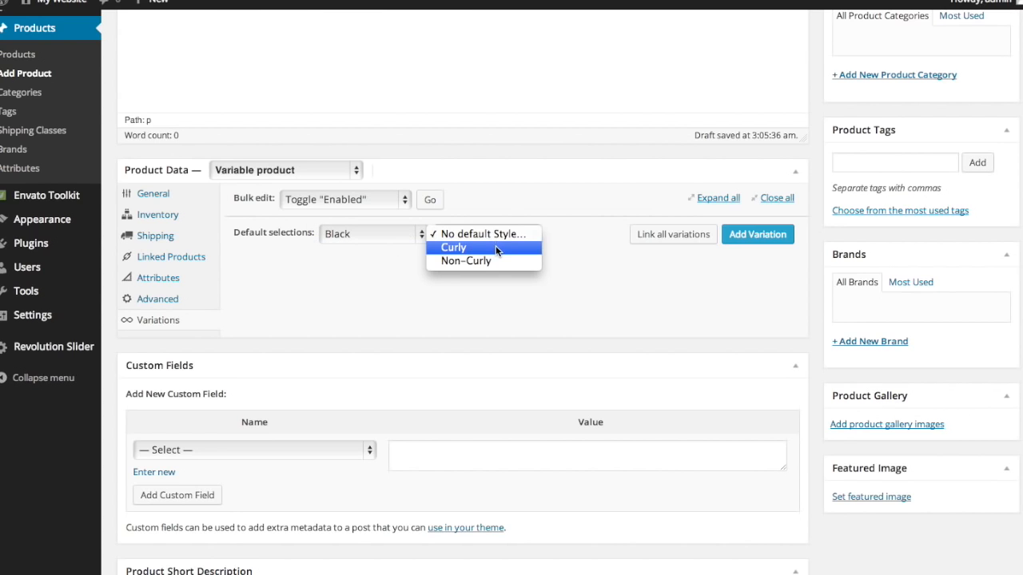
pyautogui.click(495, 261)
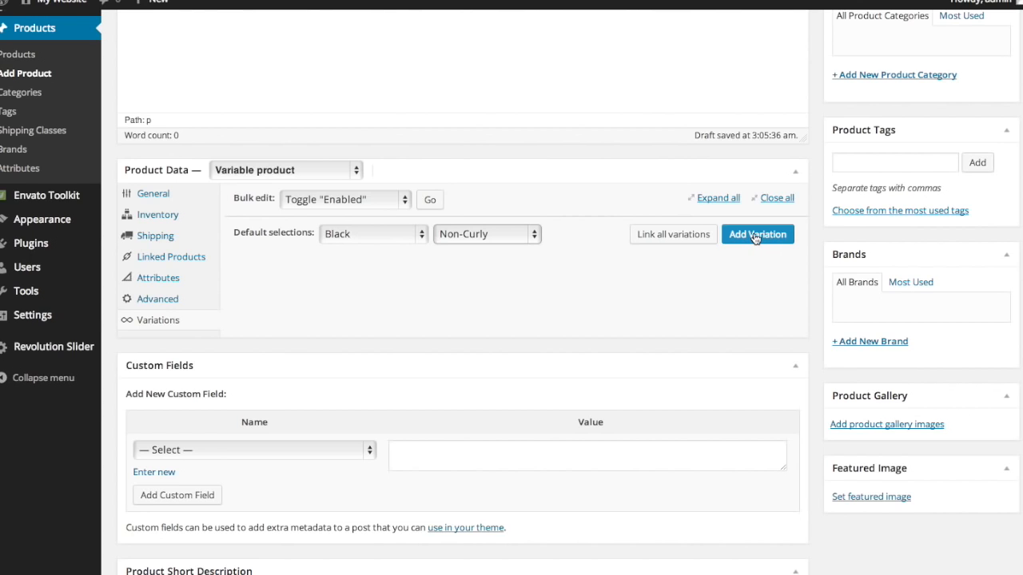
# - Link all variations to generate the four Color and Style combinations
pyautogui.click(693, 239)
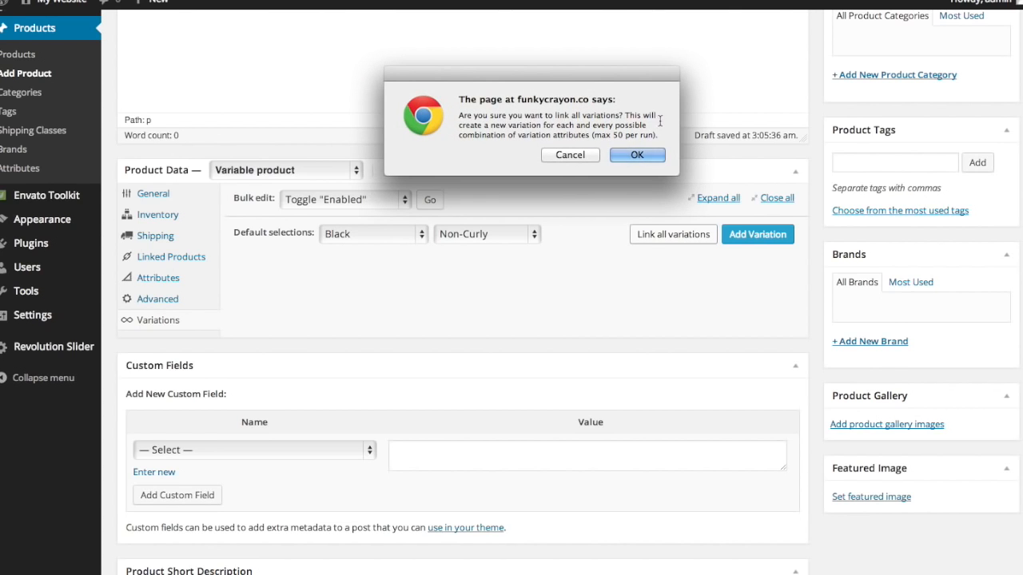
pyautogui.click(623, 153)
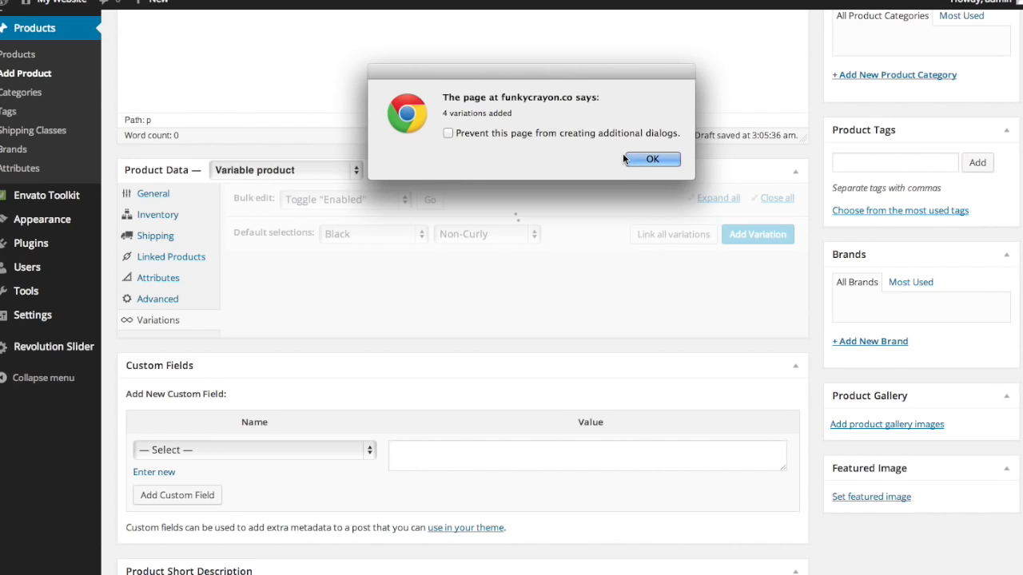
pyautogui.click(634, 156)
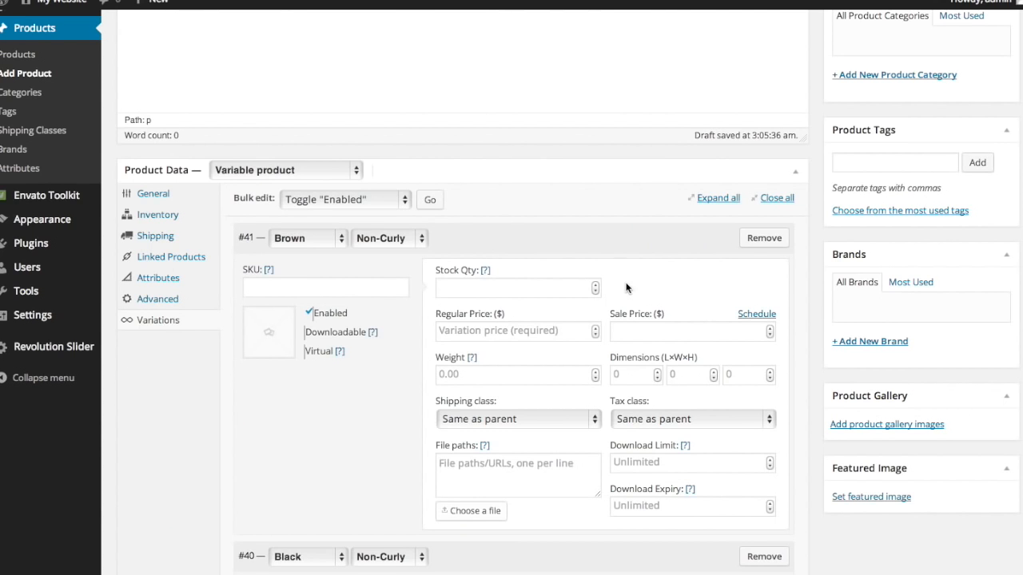
pyautogui.scroll(-2, 626, 284)
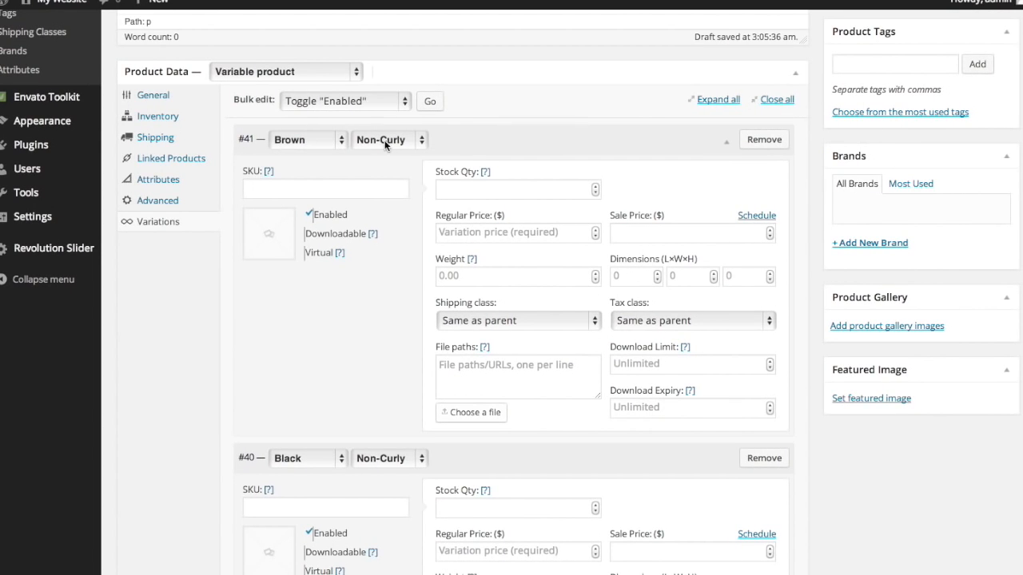
pyautogui.scroll(-5, 384, 144)
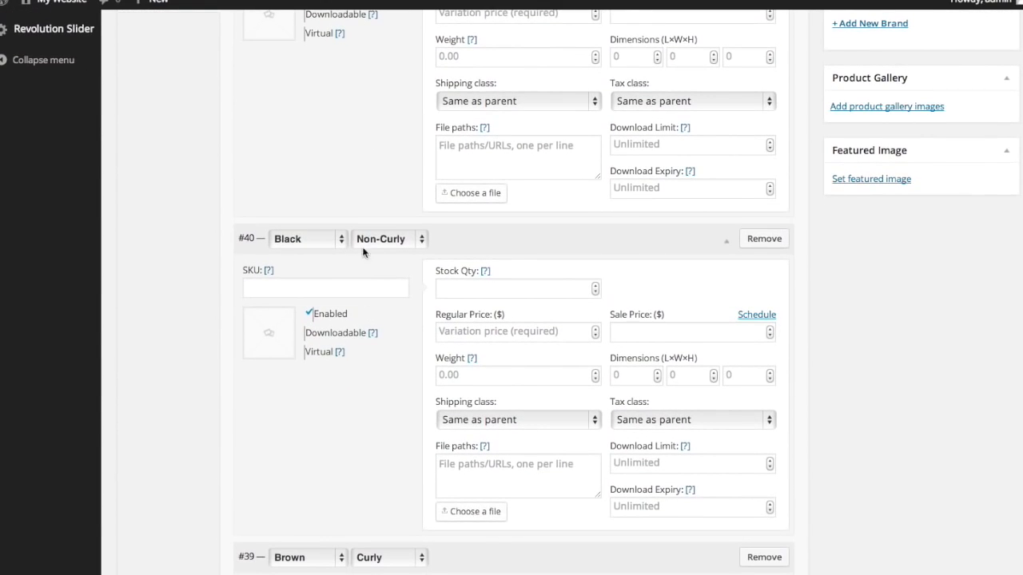
pyautogui.scroll(-3, 383, 255)
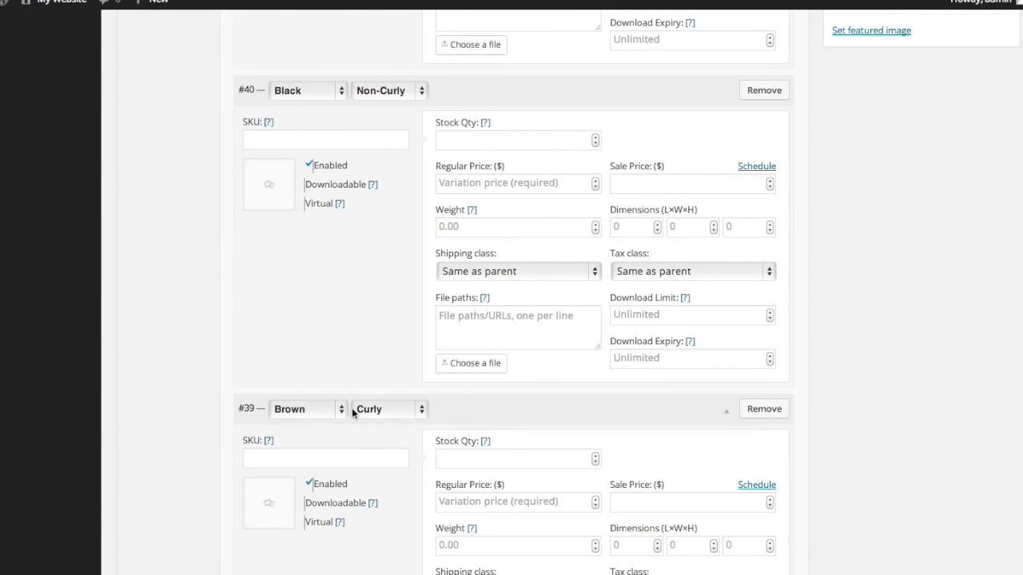
pyautogui.scroll(-5, 393, 414)
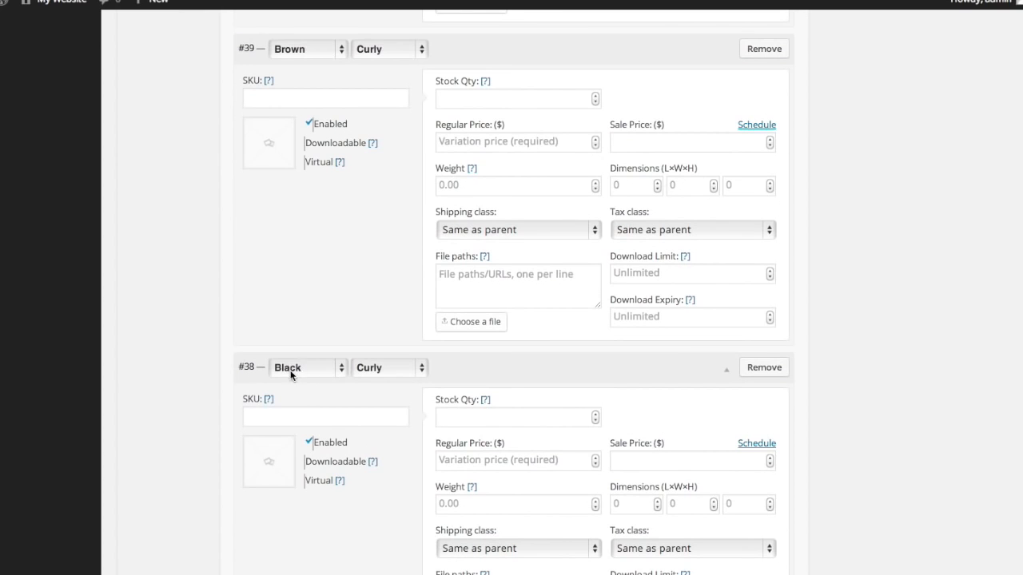
pyautogui.scroll(10, 342, 298)
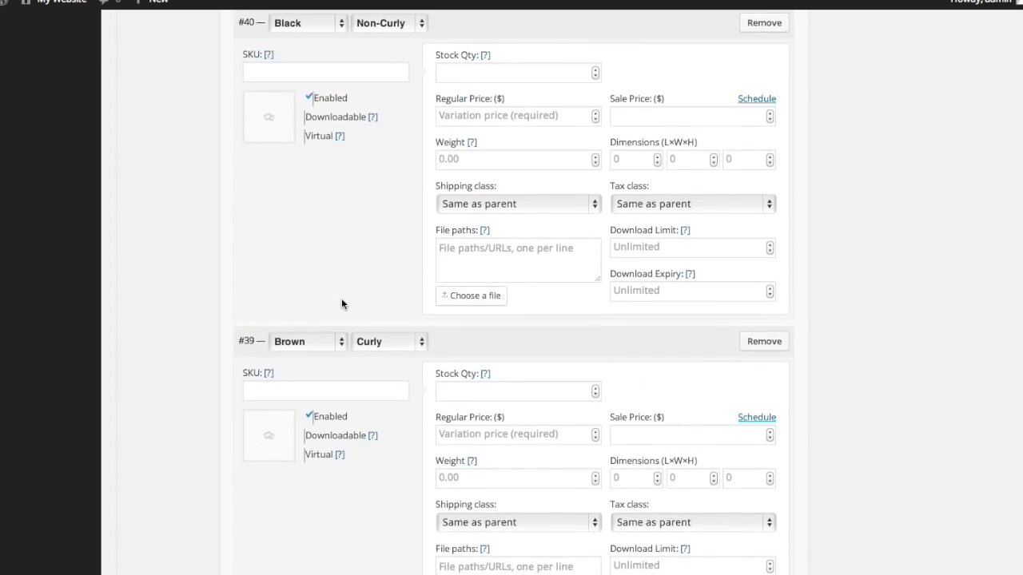
pyautogui.scroll(3, 342, 298)
pyautogui.scroll(-2, 342, 304)
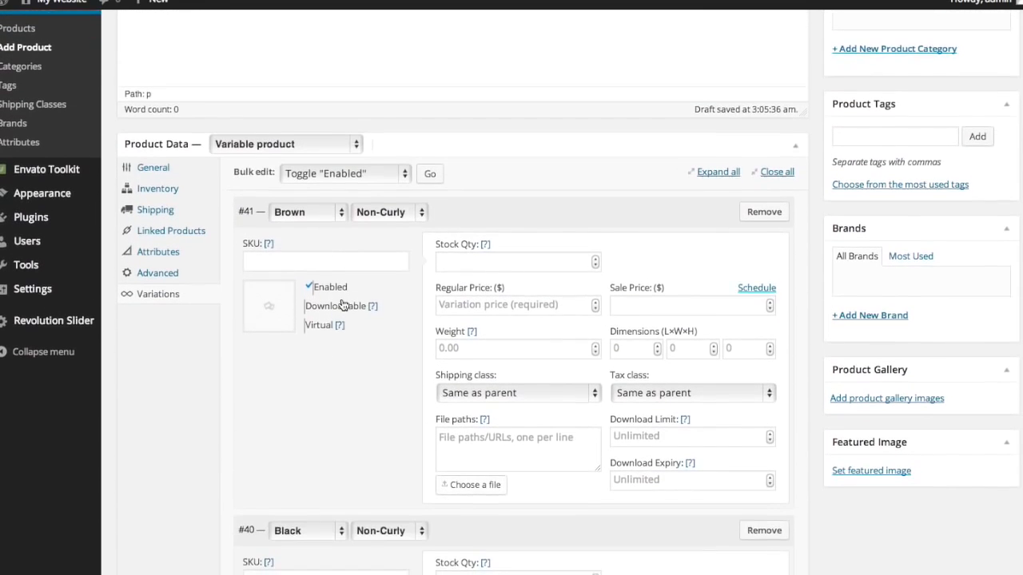
pyautogui.scroll(-1, 341, 304)
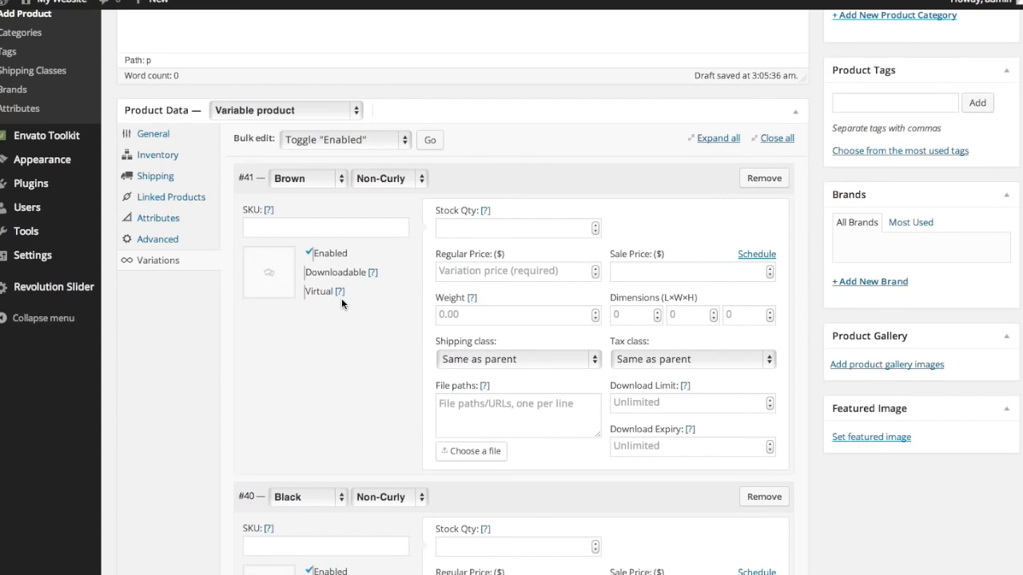
pyautogui.click(477, 272)
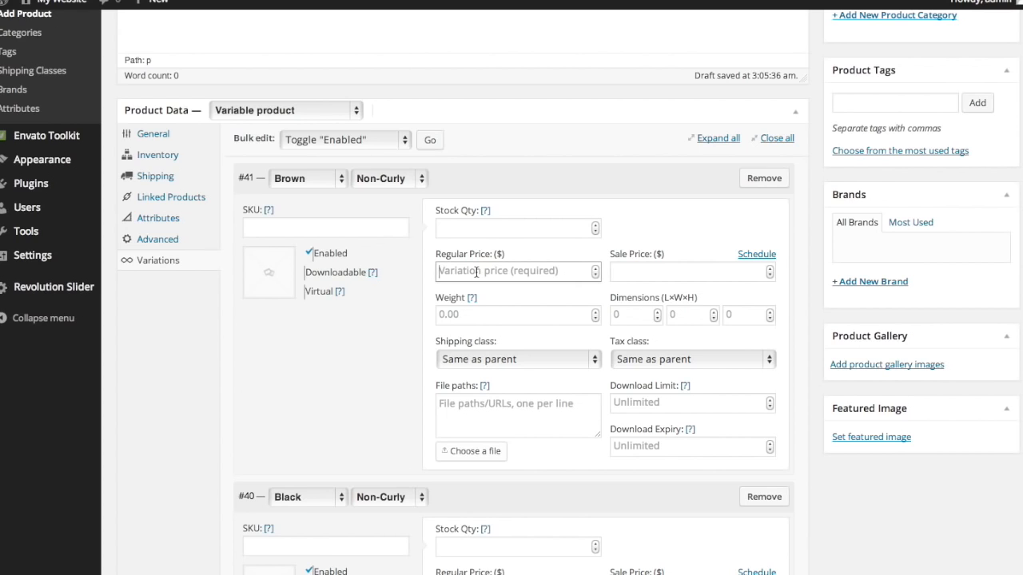
pyautogui.click(382, 312)
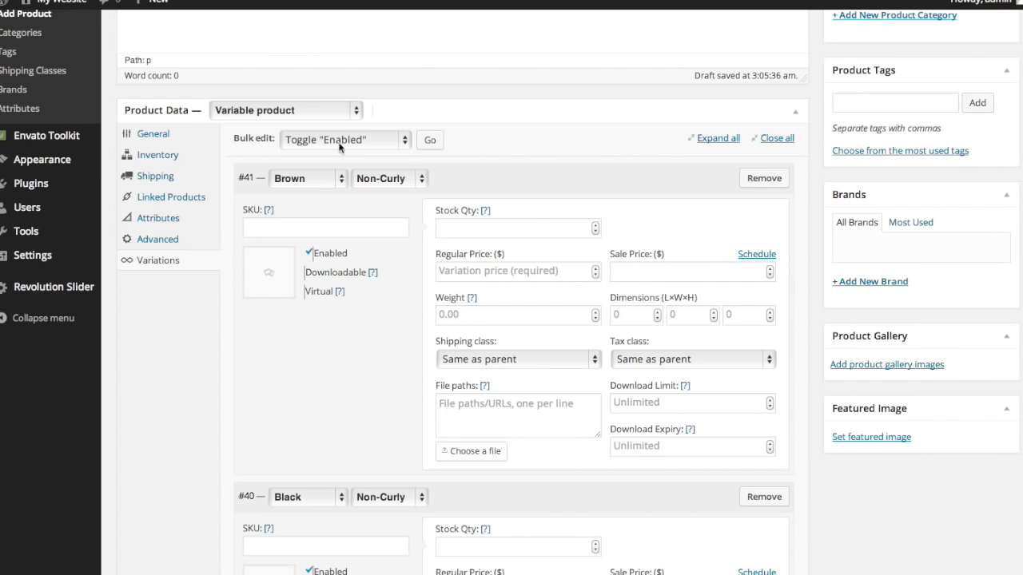
# - Bulk-set the regular price of all four variations to 15
pyautogui.click(405, 144)
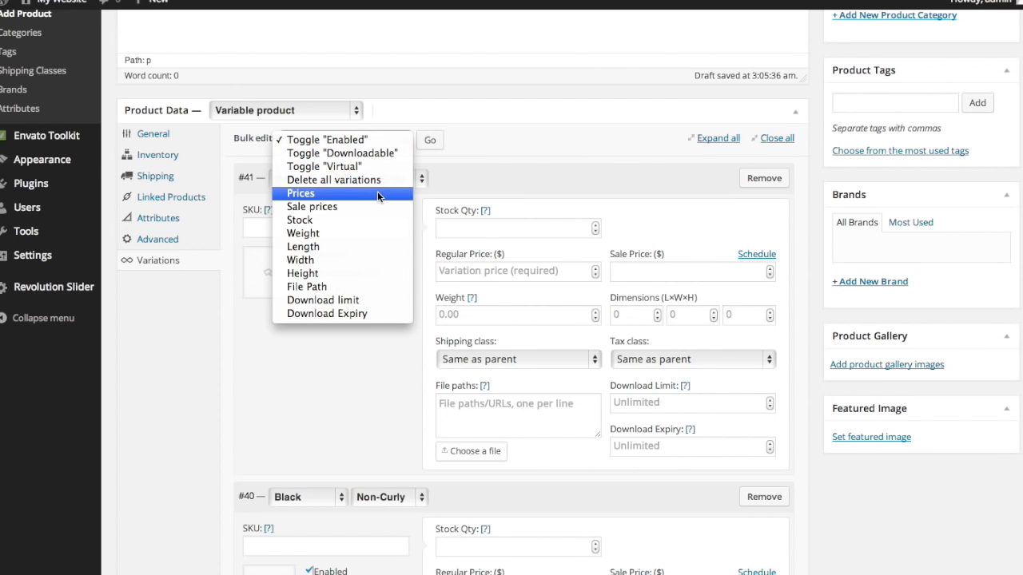
pyautogui.click(377, 194)
pyautogui.click(422, 140)
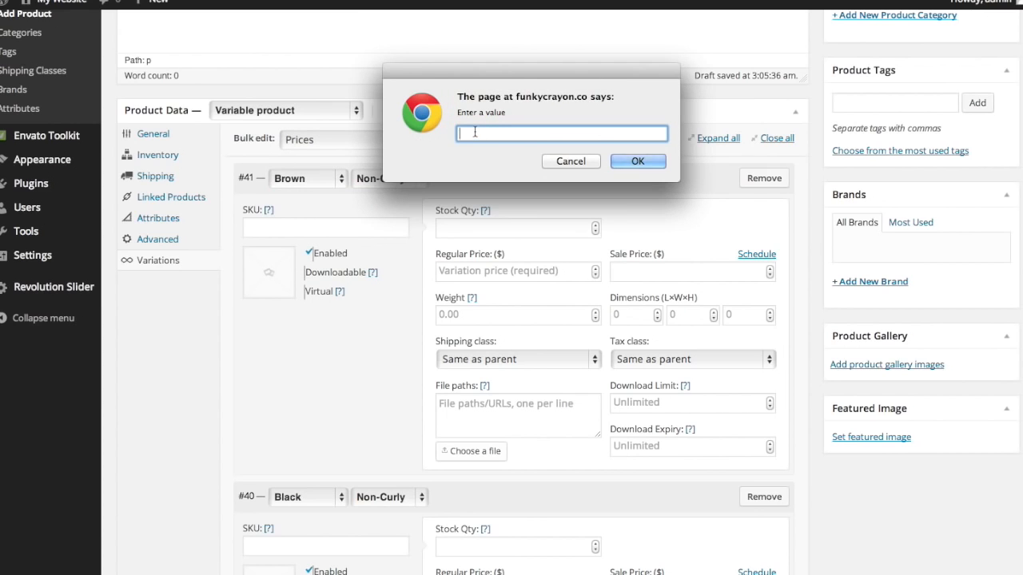
pyautogui.write('15')
pyautogui.click(623, 163)
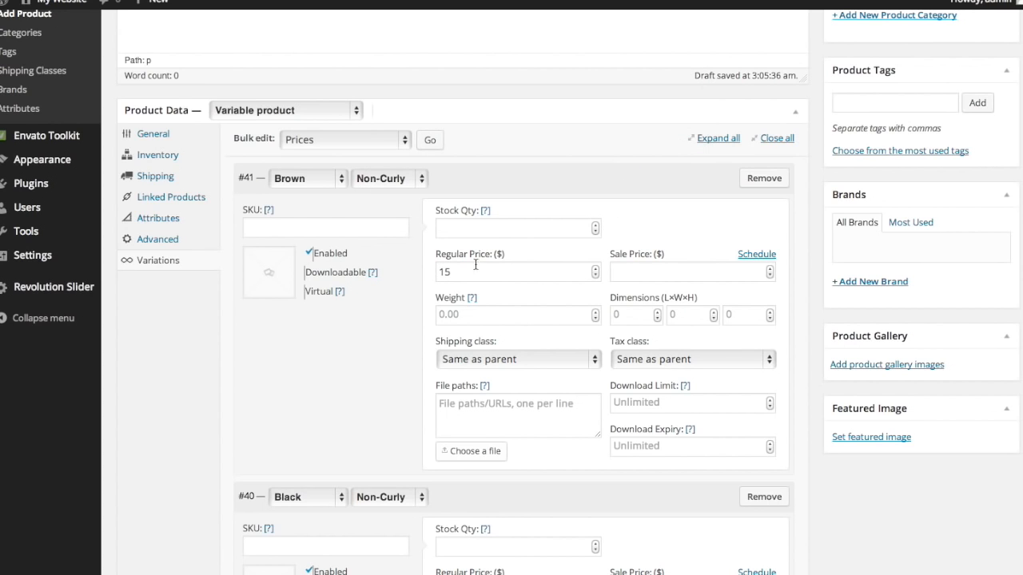
pyautogui.scroll(-3, 476, 267)
pyautogui.scroll(-8, 475, 267)
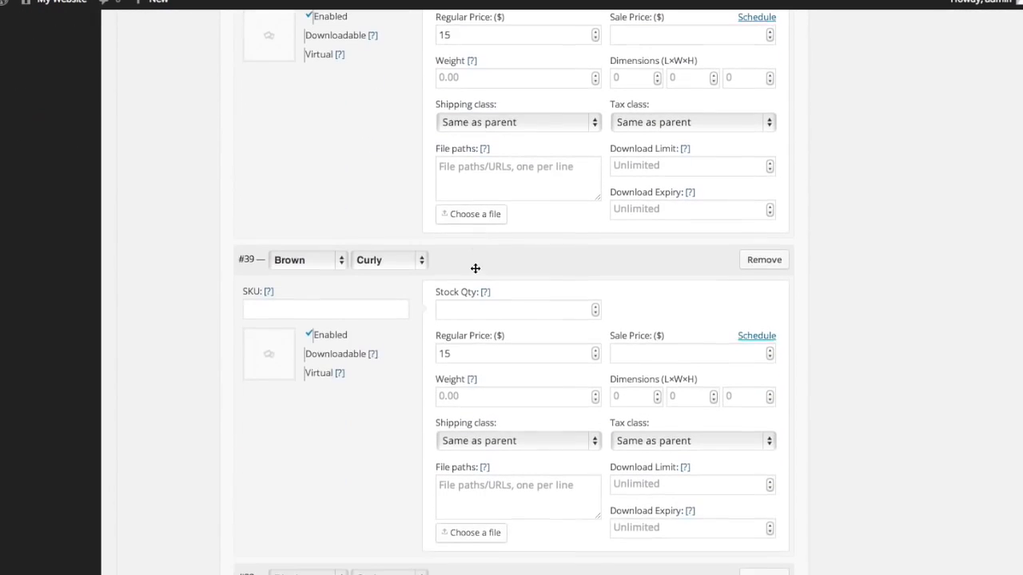
pyautogui.scroll(-7, 445, 358)
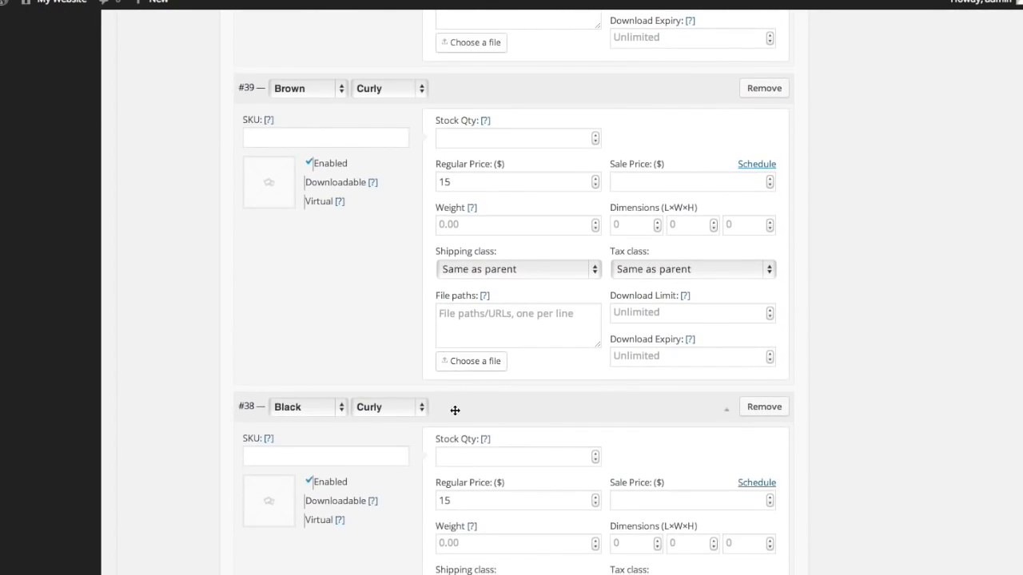
pyautogui.scroll(15, 455, 327)
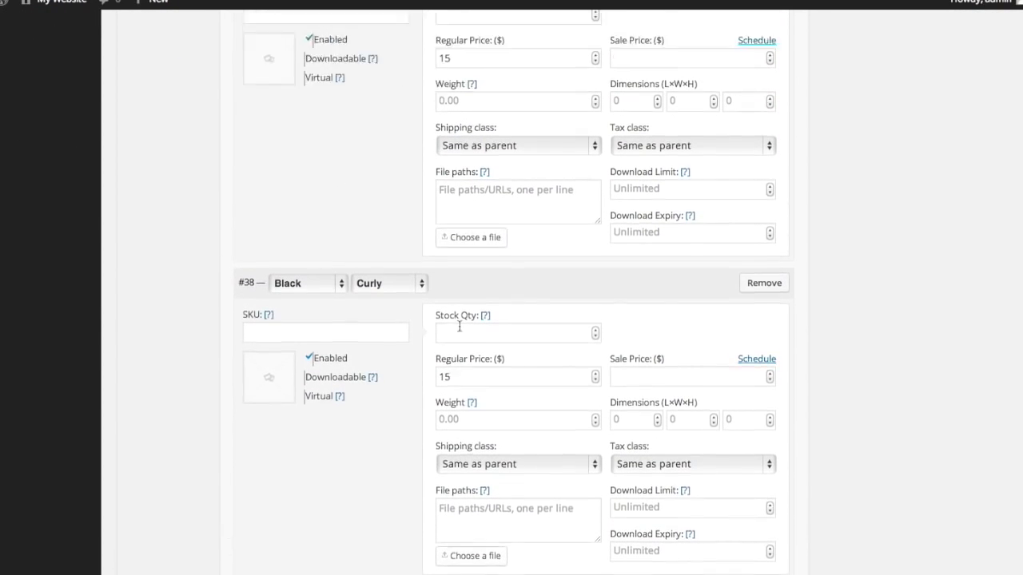
pyautogui.scroll(5, 458, 324)
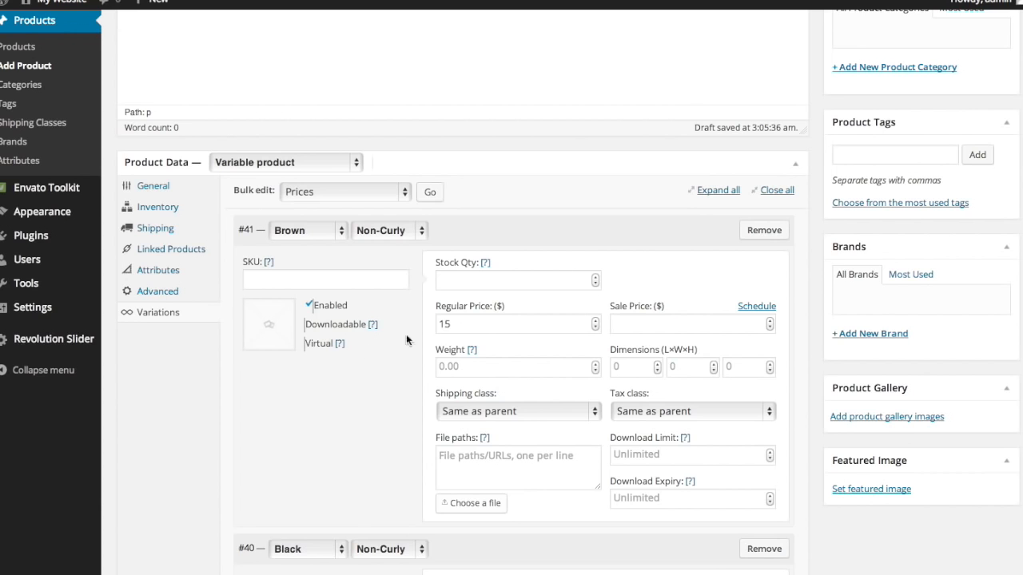
pyautogui.scroll(-1, 463, 323)
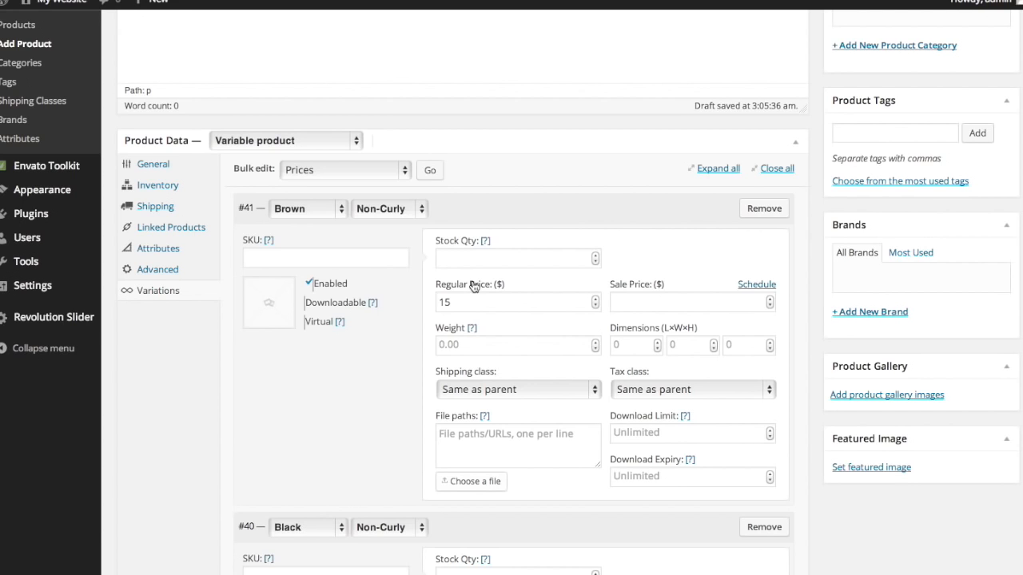
pyautogui.scroll(-1, 473, 286)
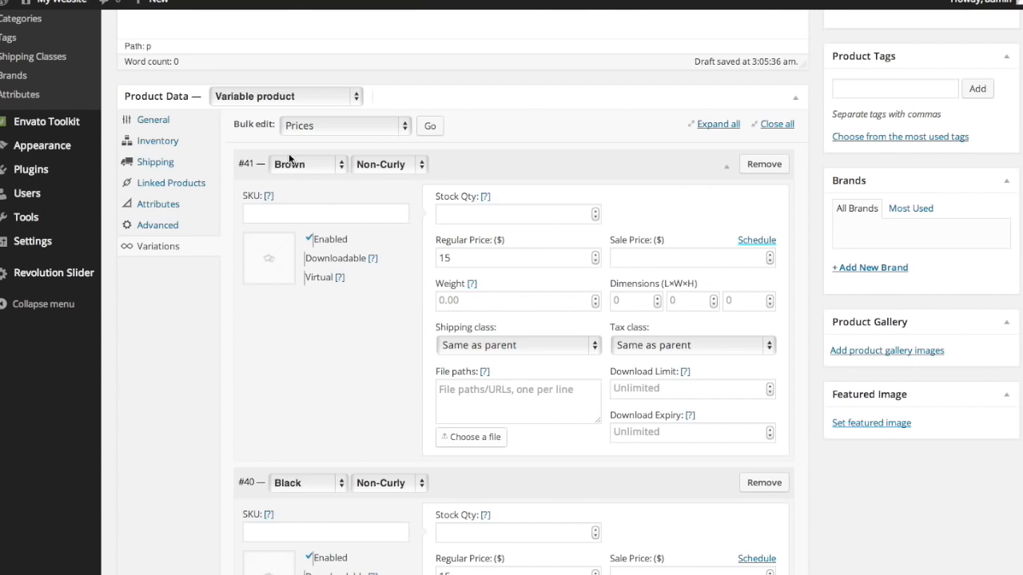
# - Assign the brown and black no-curl beard photos to variations #41 and #40
pyautogui.click(270, 259)
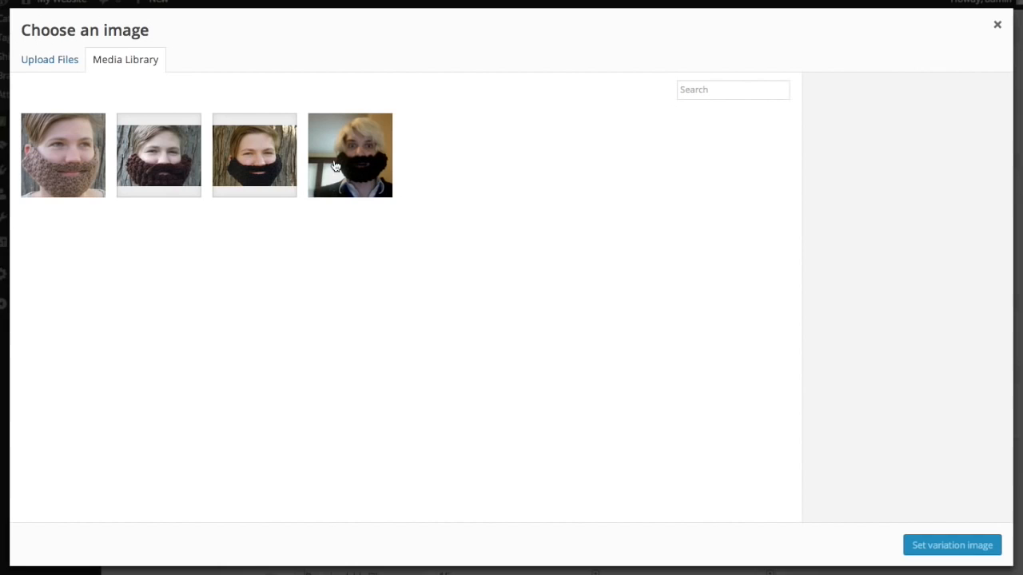
pyautogui.click(65, 148)
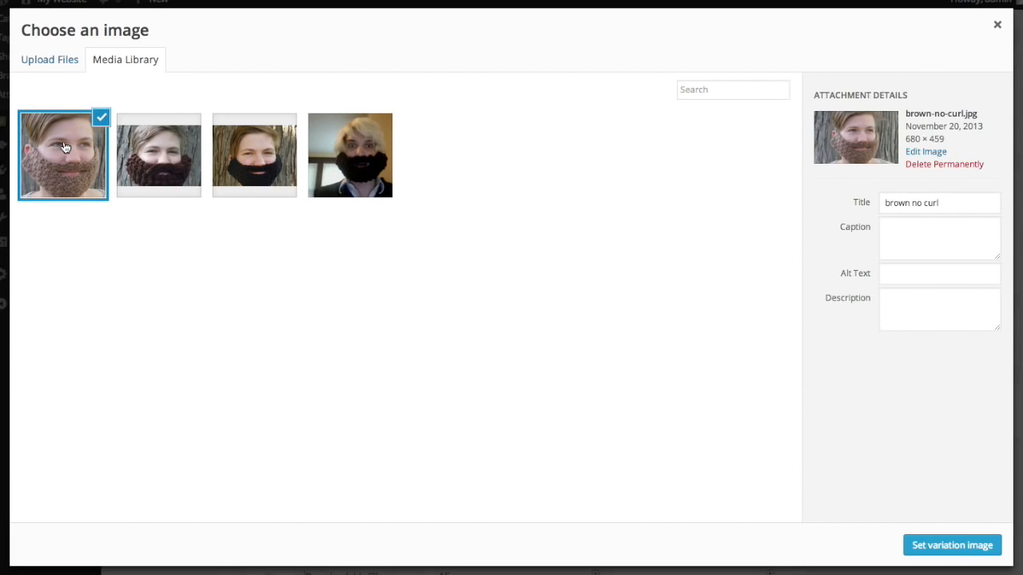
pyautogui.click(967, 545)
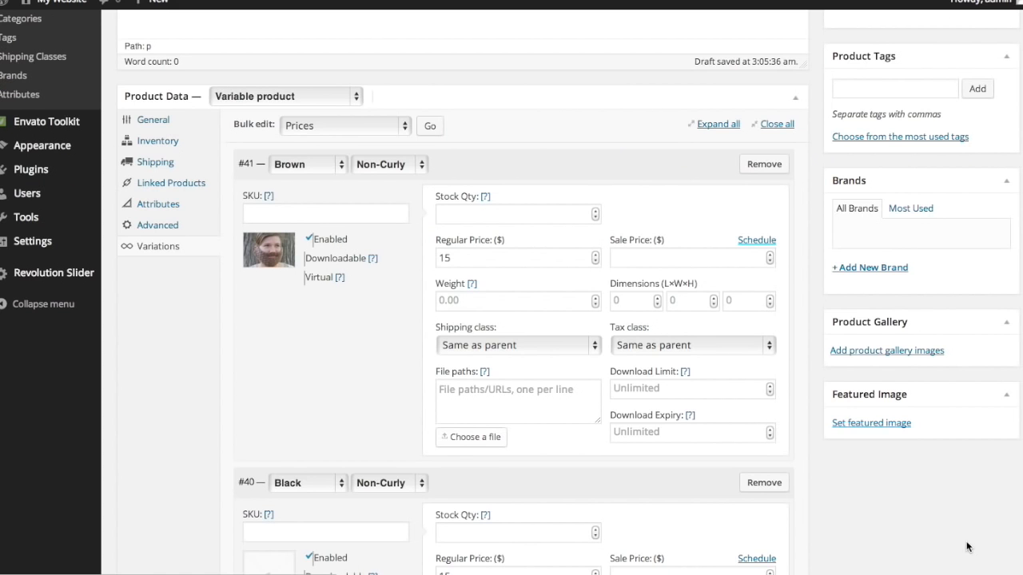
pyautogui.scroll(-4, 381, 360)
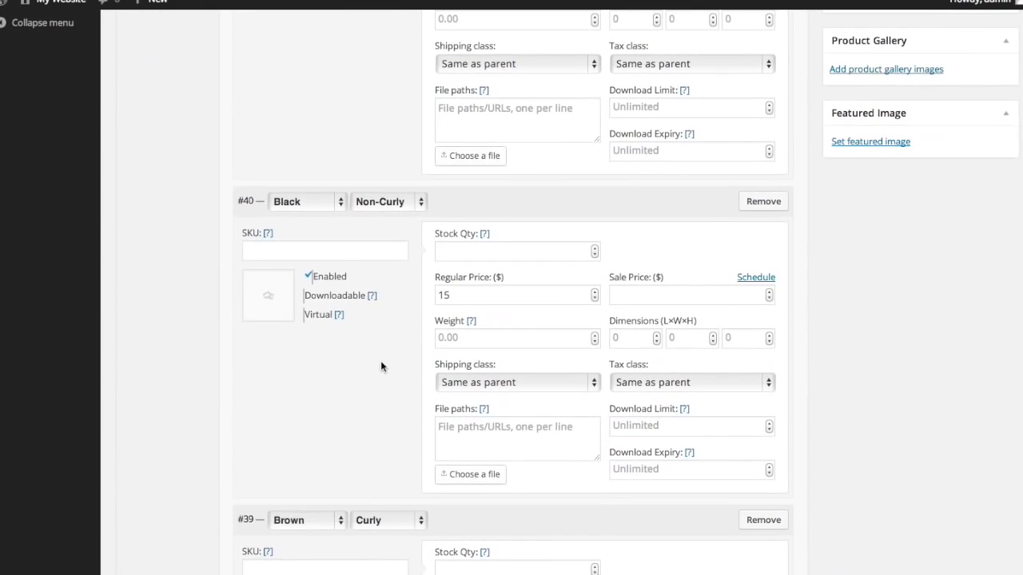
pyautogui.click(268, 298)
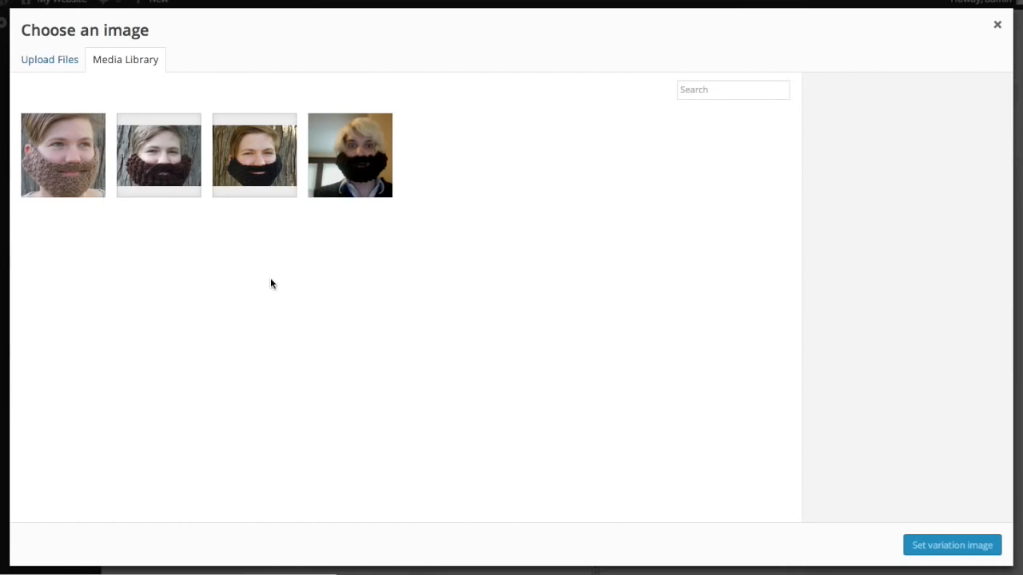
pyautogui.click(258, 176)
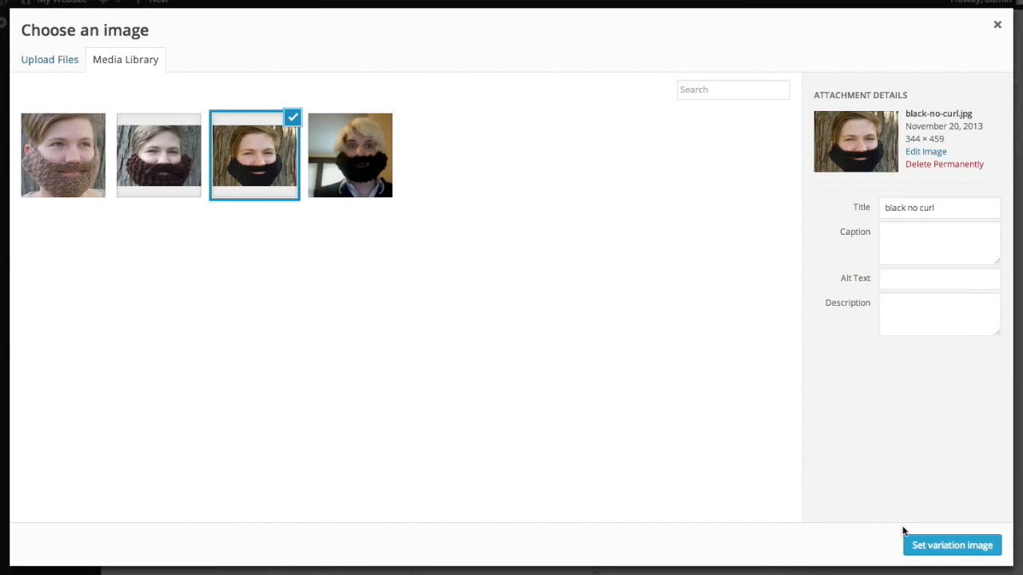
pyautogui.click(939, 545)
# - Assign the brown curly and black-curly.jpg photos to variations #39 and #38
pyautogui.scroll(-5, 499, 375)
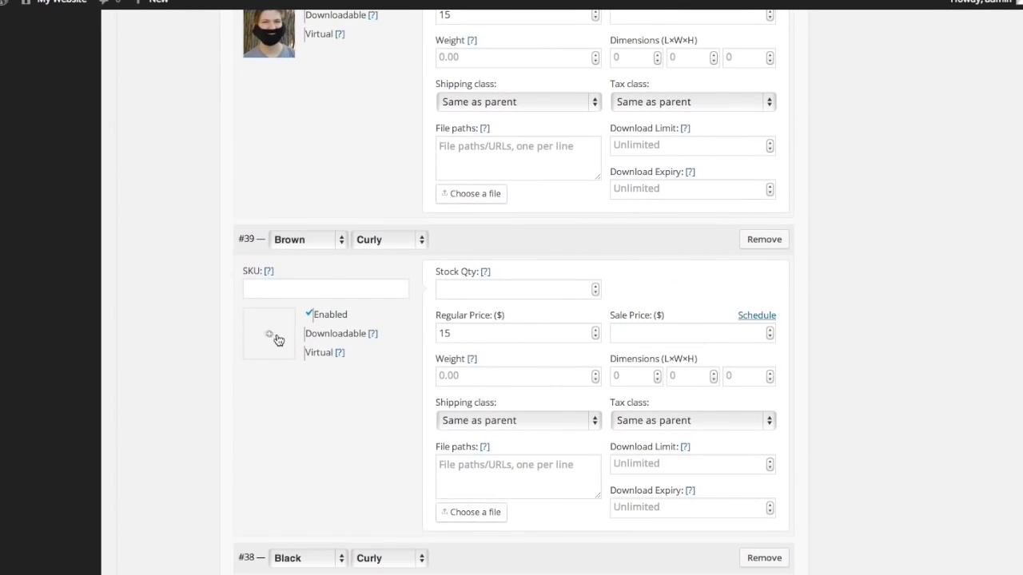
pyautogui.click(274, 338)
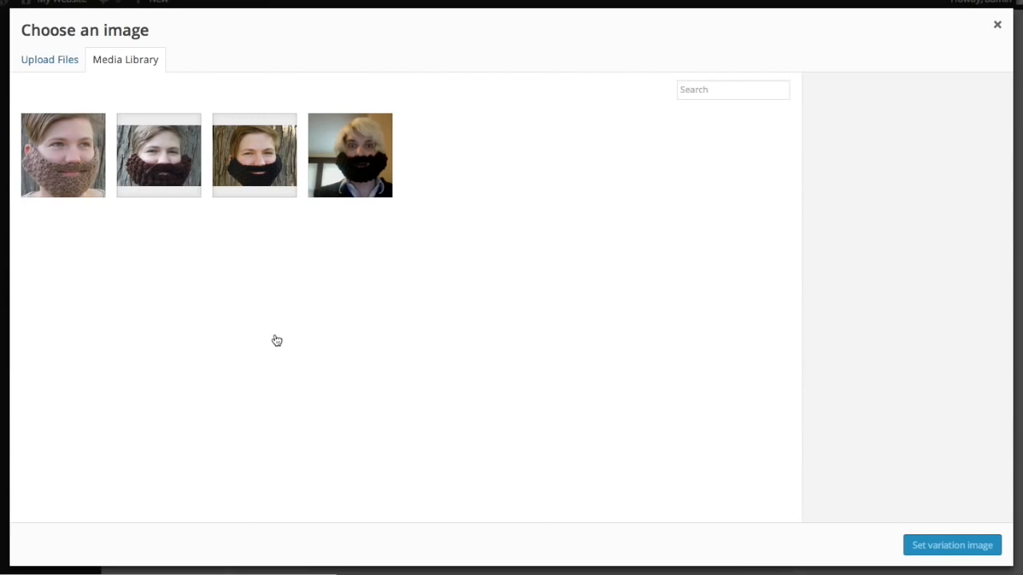
pyautogui.click(183, 185)
pyautogui.click(943, 545)
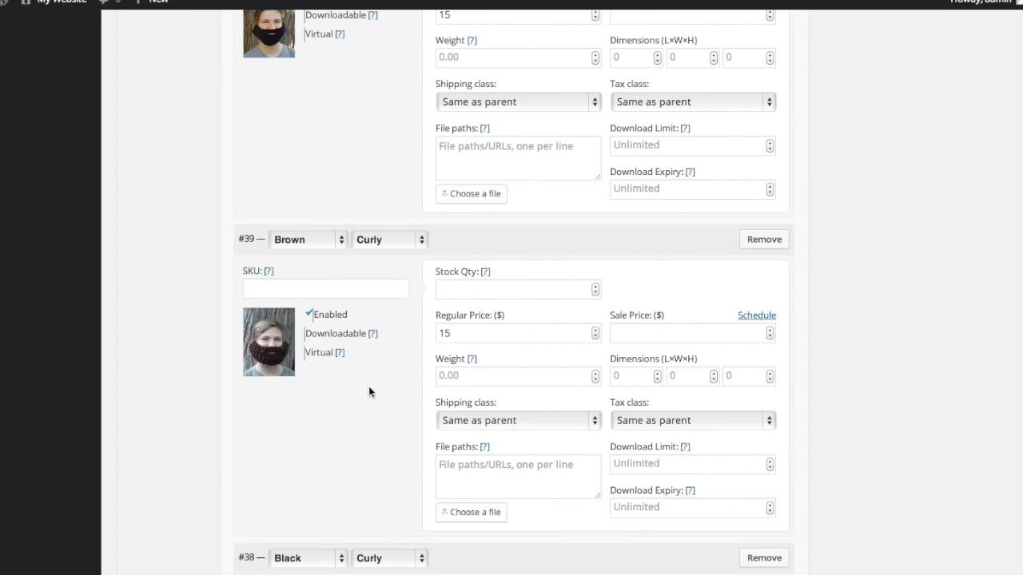
pyautogui.scroll(-5, 369, 388)
pyautogui.click(272, 315)
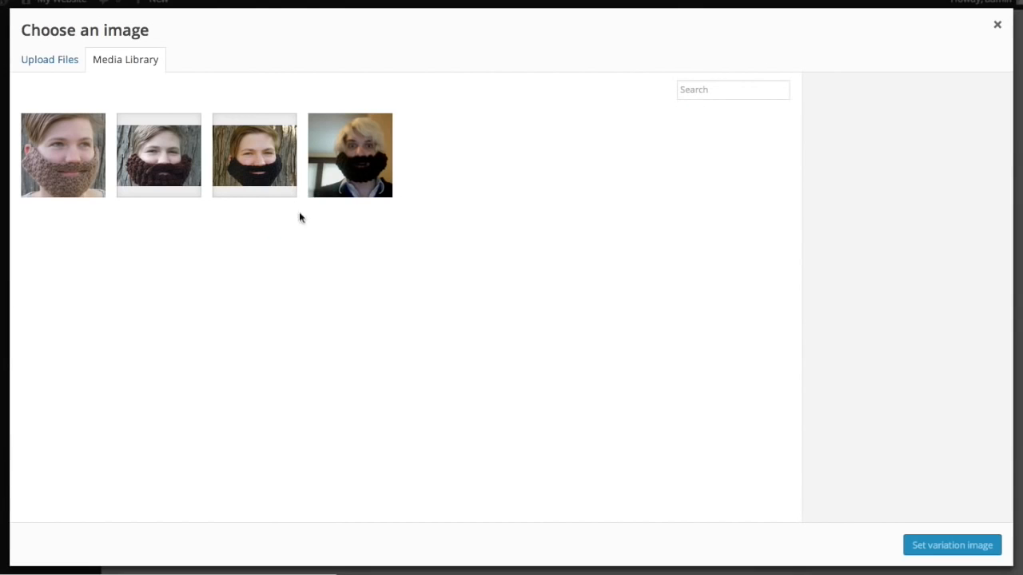
pyautogui.click(322, 179)
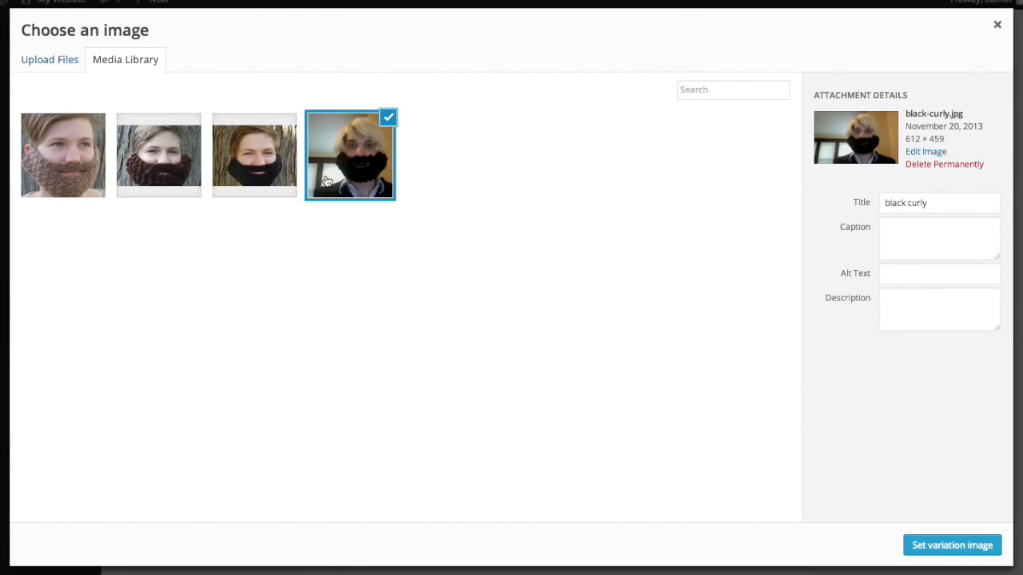
pyautogui.click(954, 550)
pyautogui.scroll(5, 742, 304)
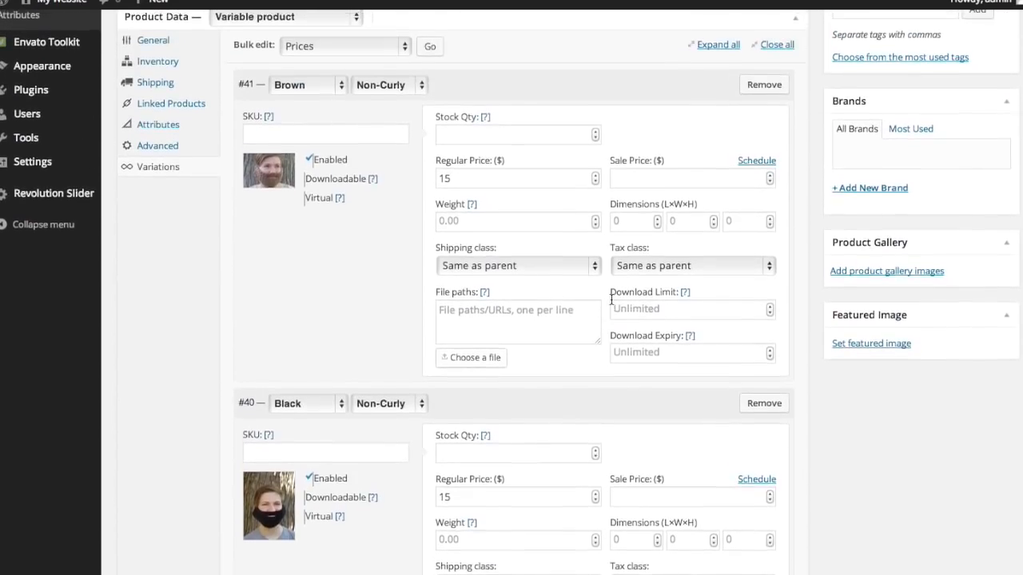
pyautogui.scroll(2, 611, 300)
pyautogui.scroll(-10, 611, 300)
pyautogui.scroll(-4, 611, 298)
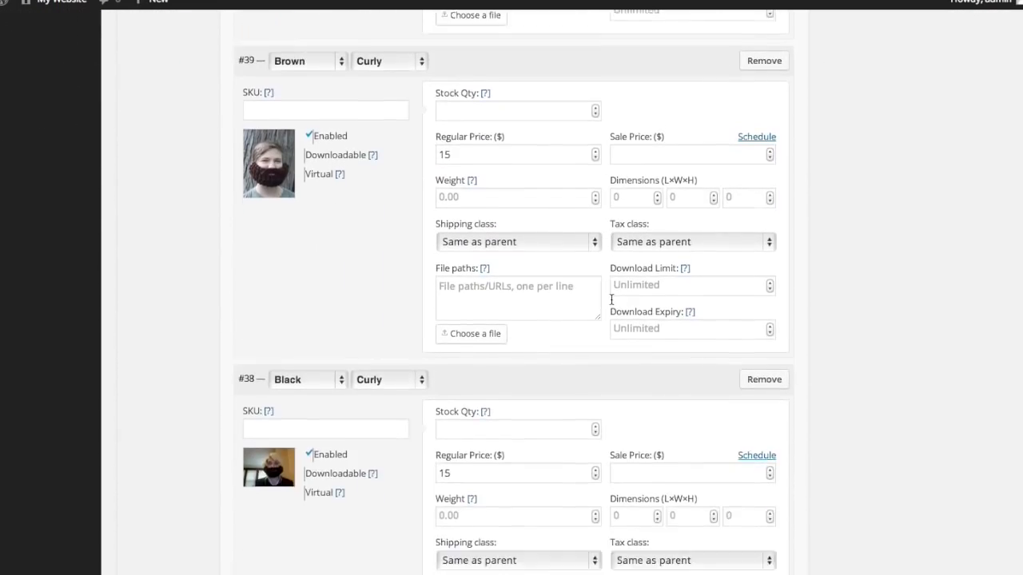
pyautogui.scroll(3, 613, 304)
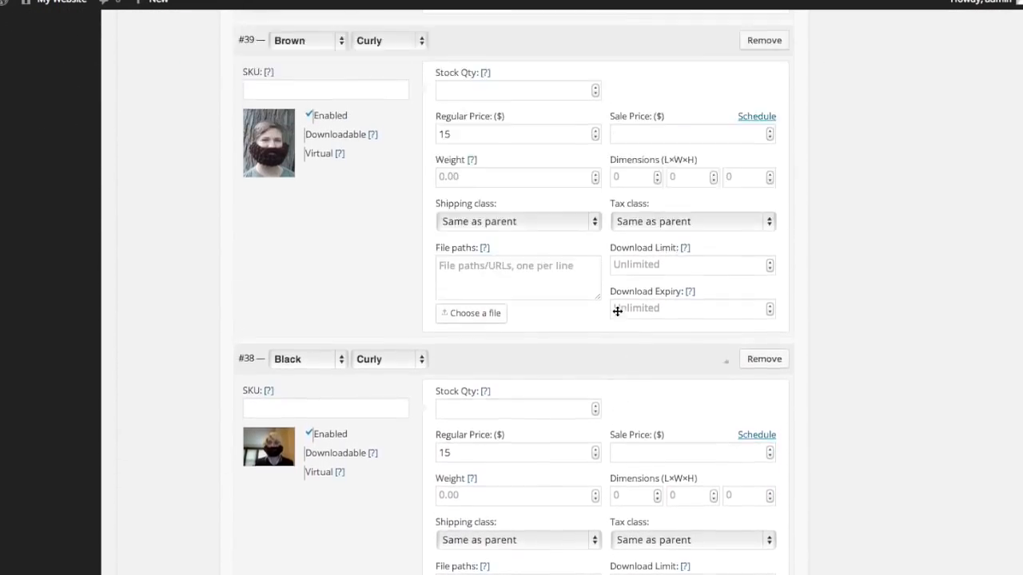
pyautogui.scroll(8, 617, 310)
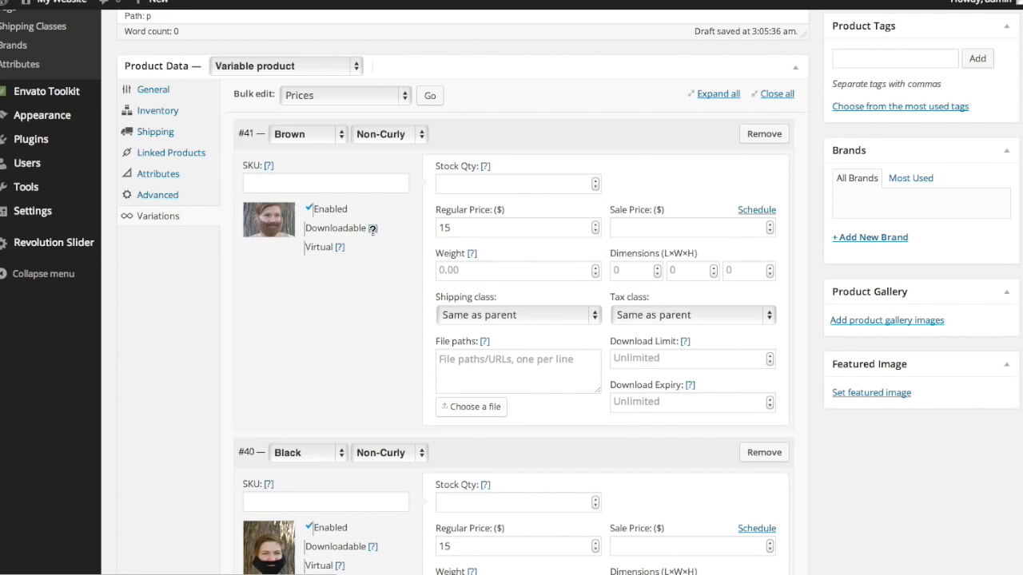
pyautogui.scroll(-10, 373, 230)
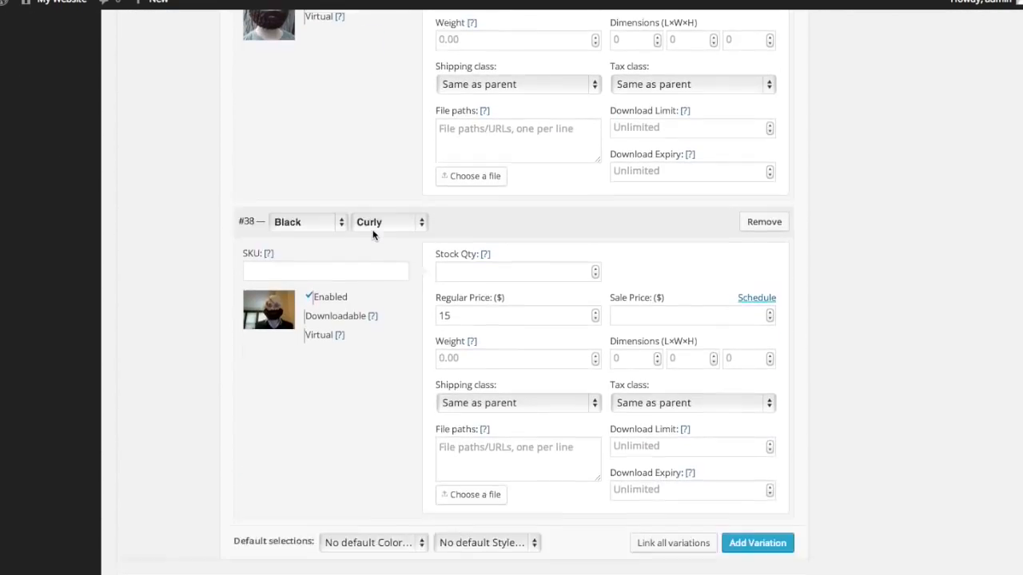
pyautogui.scroll(5, 372, 232)
pyautogui.scroll(5, 372, 234)
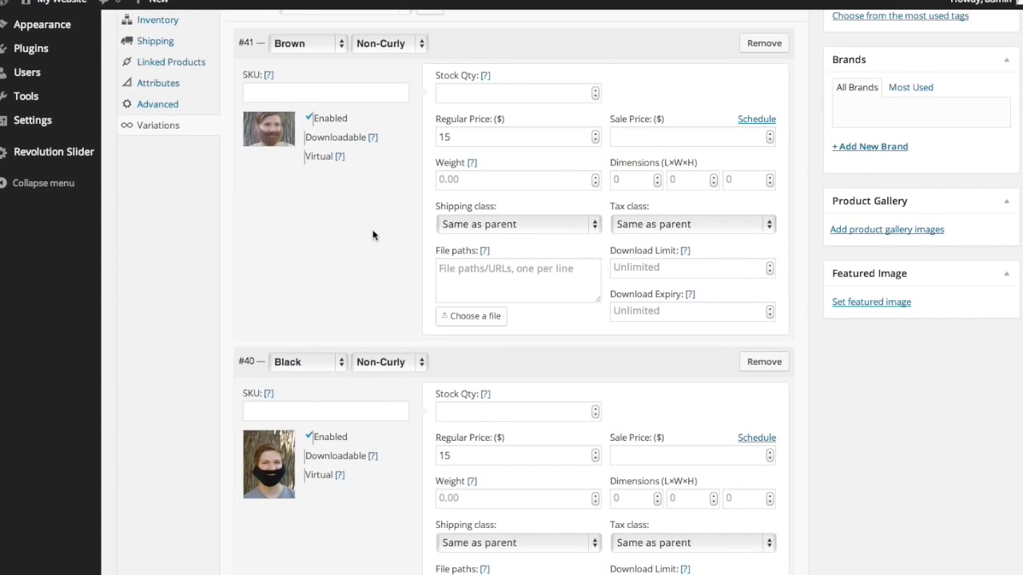
pyautogui.scroll(3, 372, 229)
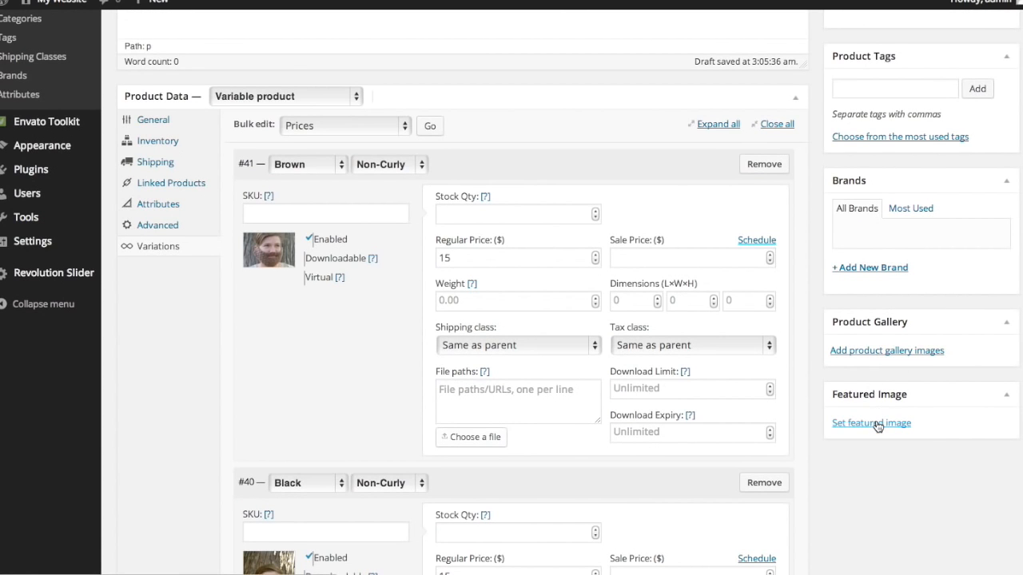
pyautogui.scroll(-1, 878, 427)
pyautogui.scroll(-15, 877, 424)
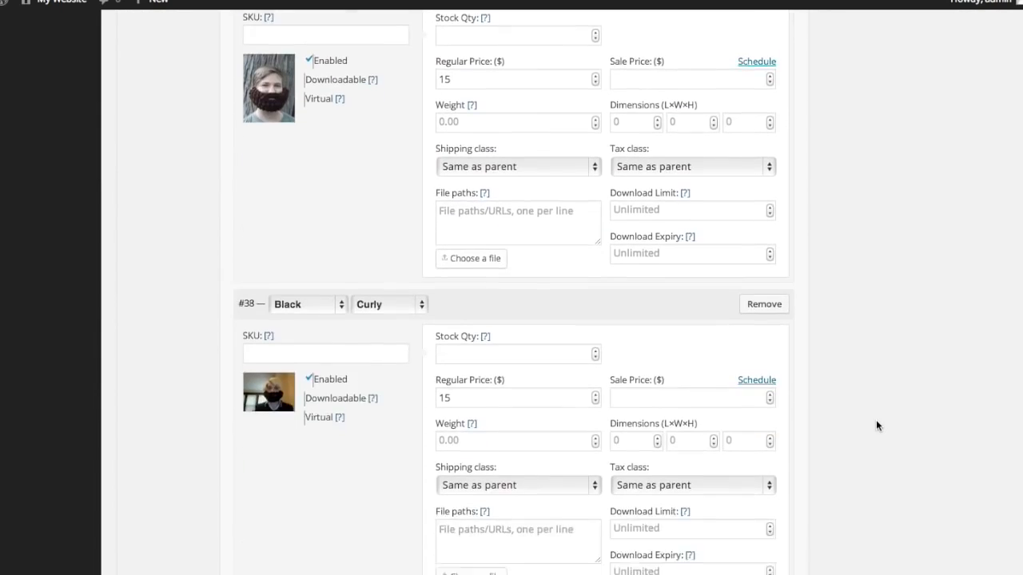
pyautogui.scroll(-3, 876, 419)
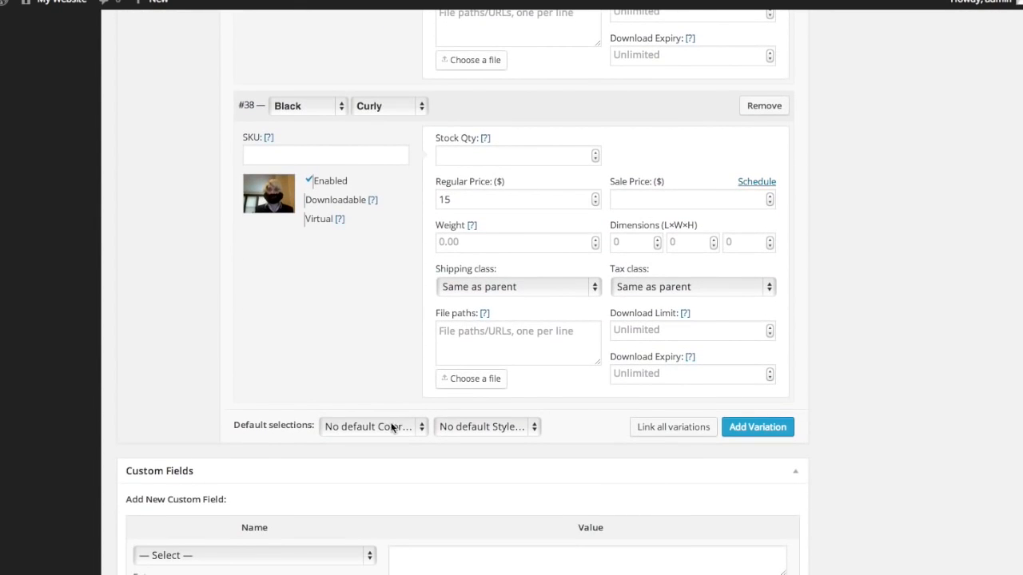
pyautogui.scroll(15, 421, 430)
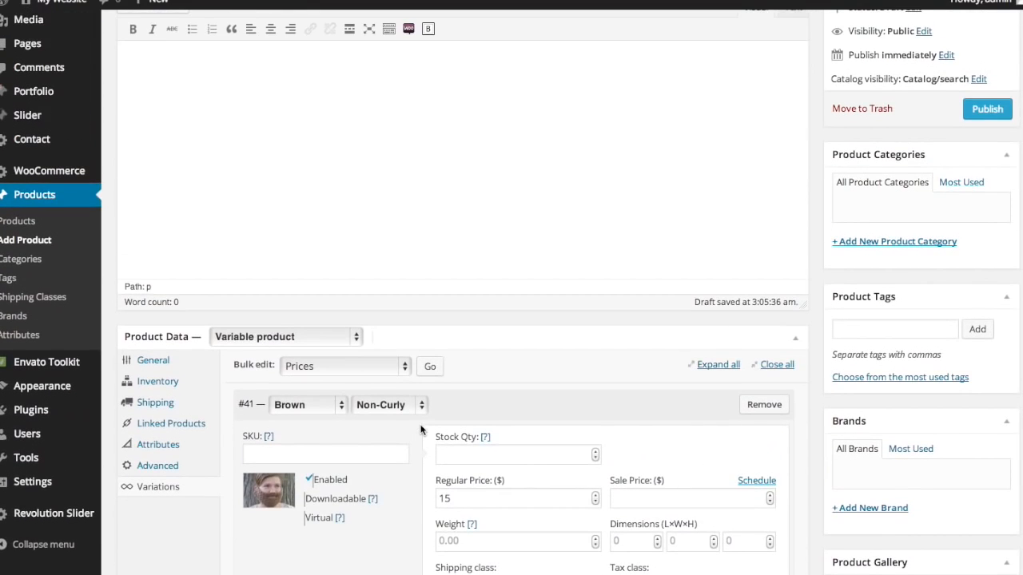
pyautogui.scroll(-15, 421, 429)
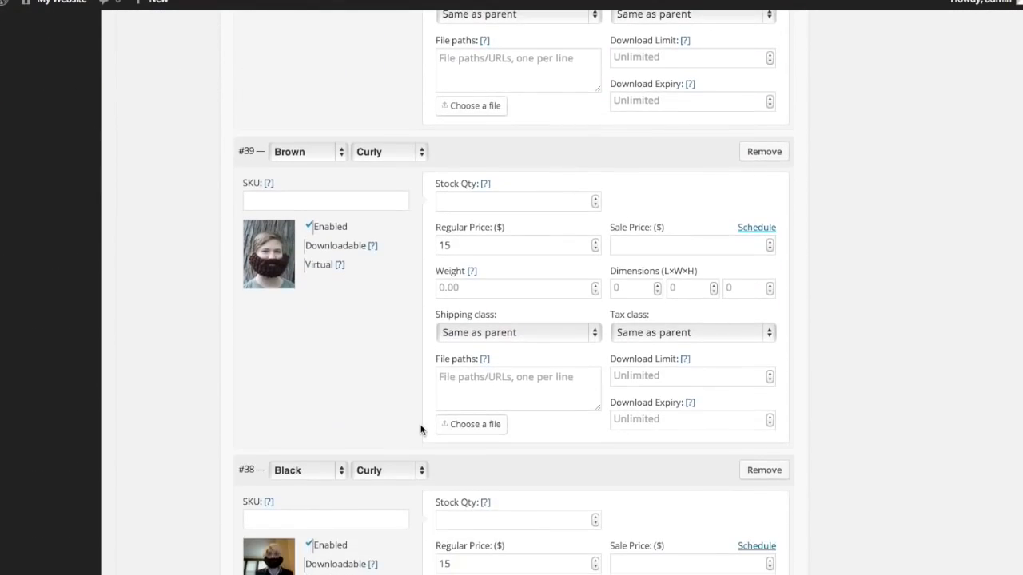
# - Set the default variation selections to Black colour and Non-Curly style
pyautogui.scroll(-5, 421, 429)
pyautogui.click(406, 377)
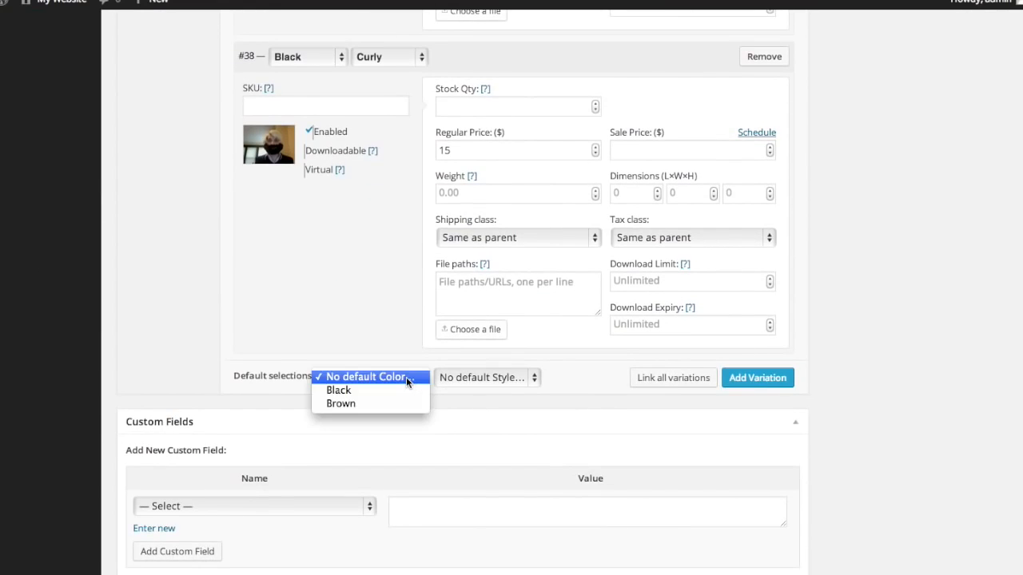
pyautogui.click(405, 390)
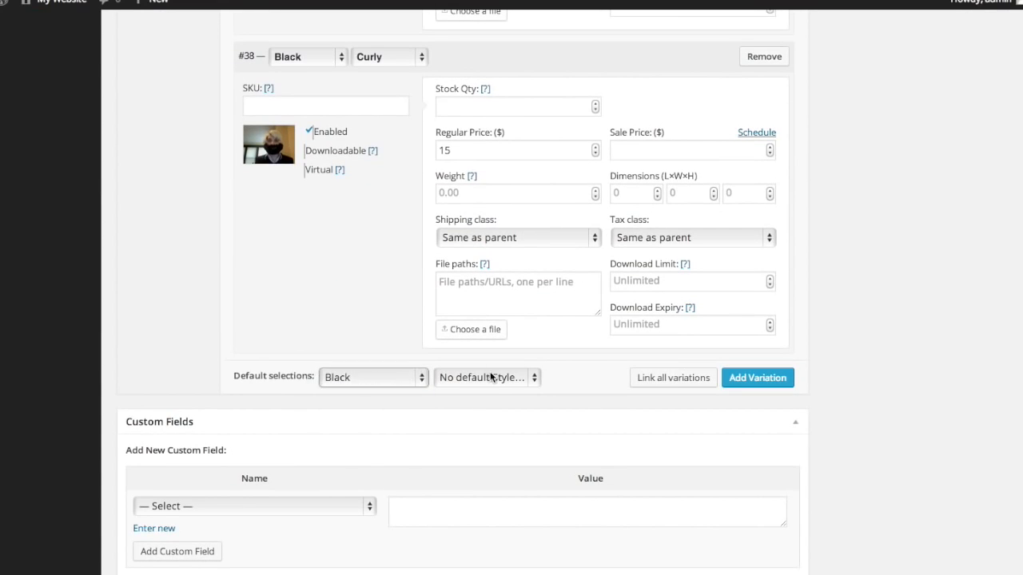
pyautogui.click(489, 378)
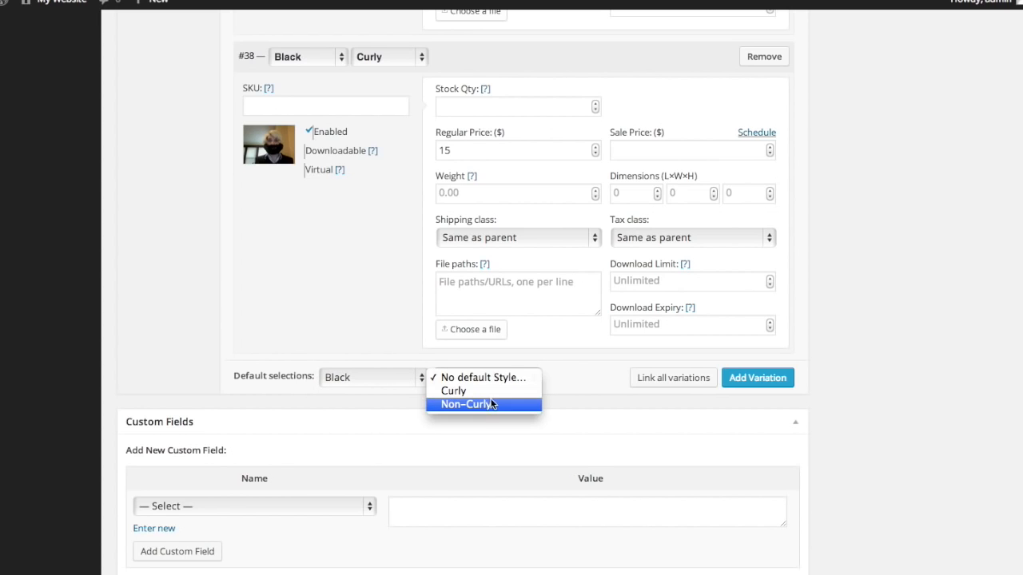
pyautogui.click(491, 404)
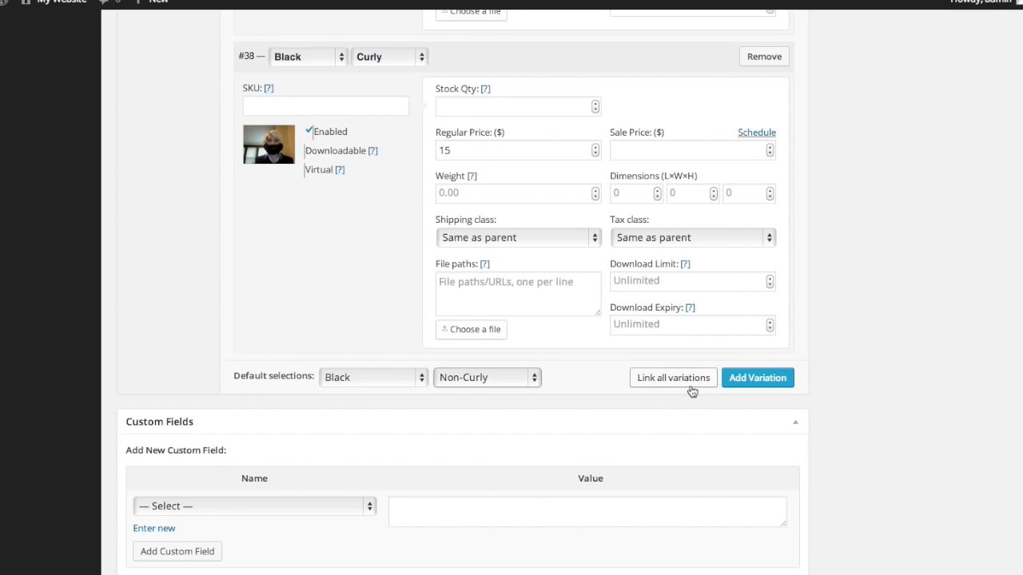
# - Publish the Crochet Beards product
pyautogui.scroll(10, 586, 377)
pyautogui.scroll(-5, 587, 378)
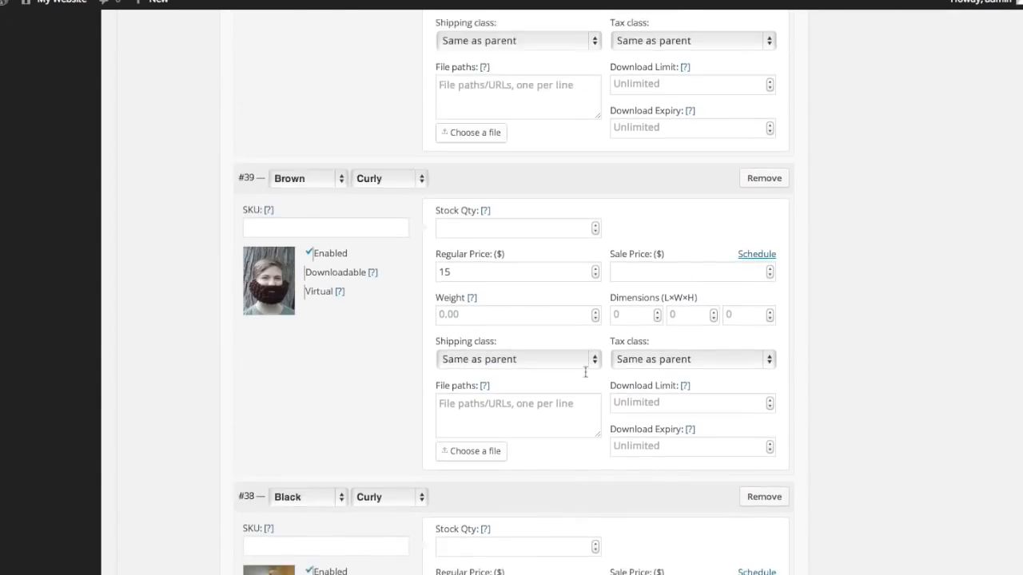
pyautogui.scroll(8, 586, 377)
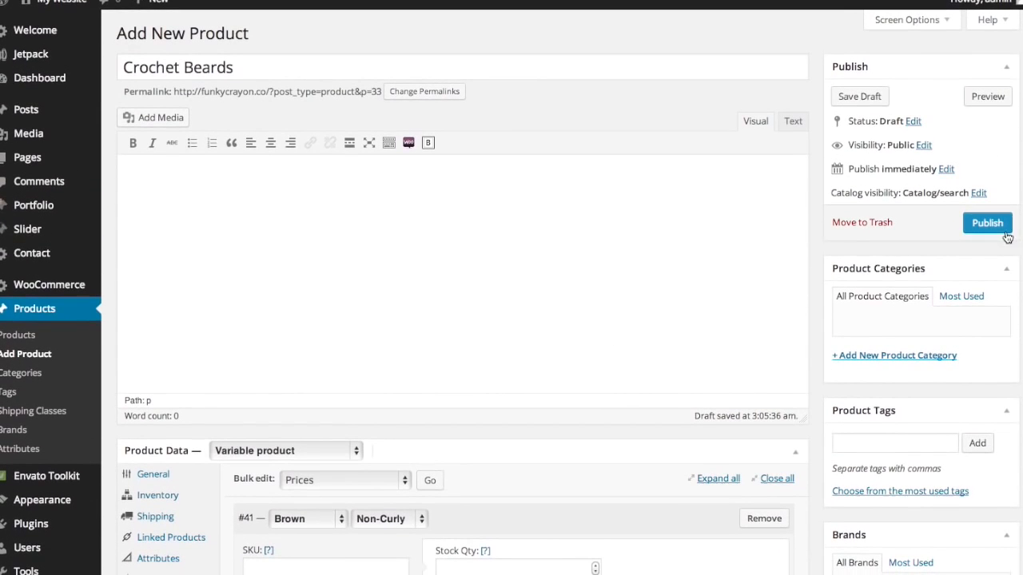
pyautogui.click(996, 232)
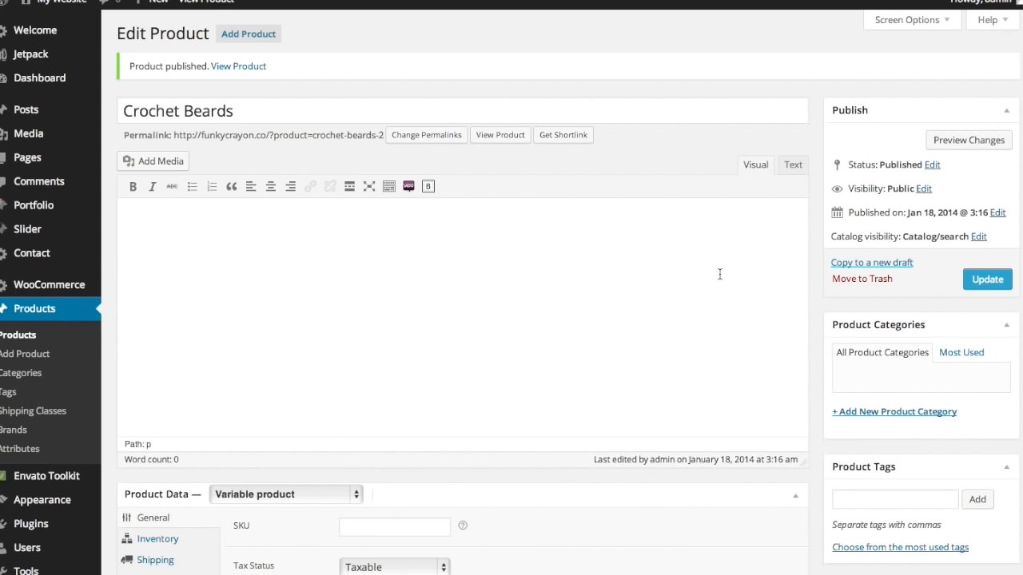
# - Add the brown curly, first brown and black curly beard photos to the product gallery
pyautogui.scroll(-7, 720, 274)
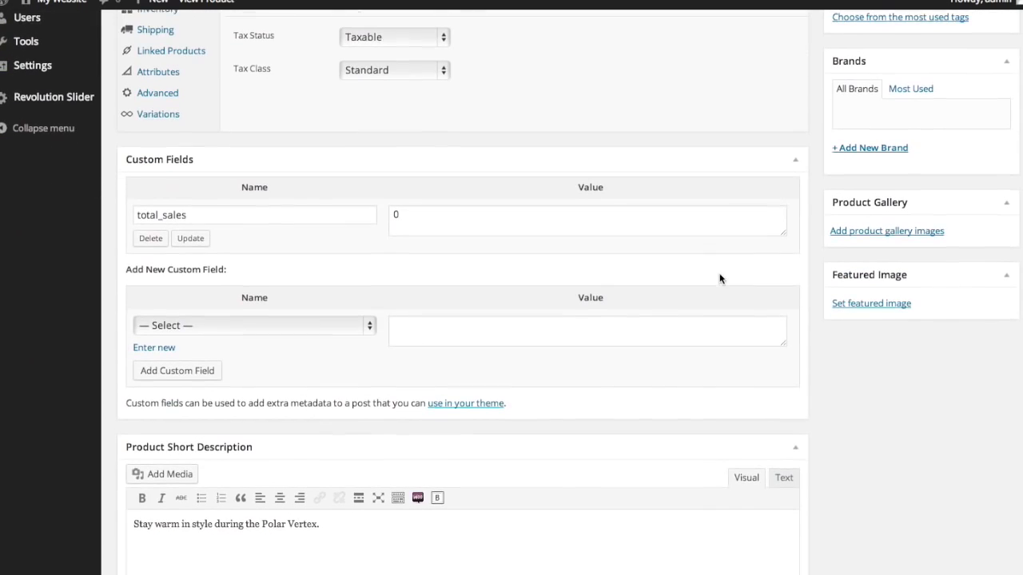
pyautogui.click(880, 230)
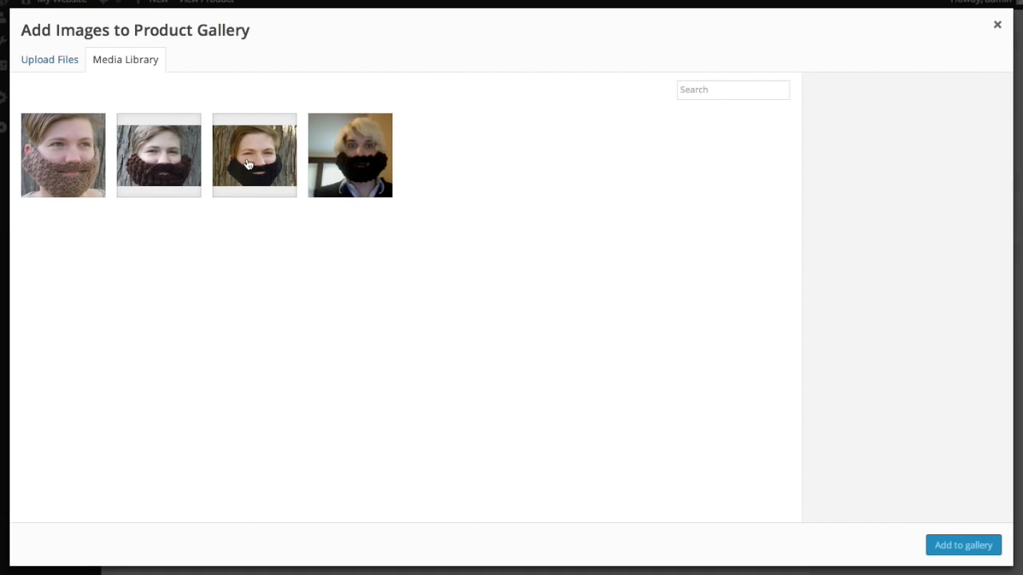
pyautogui.click(161, 170)
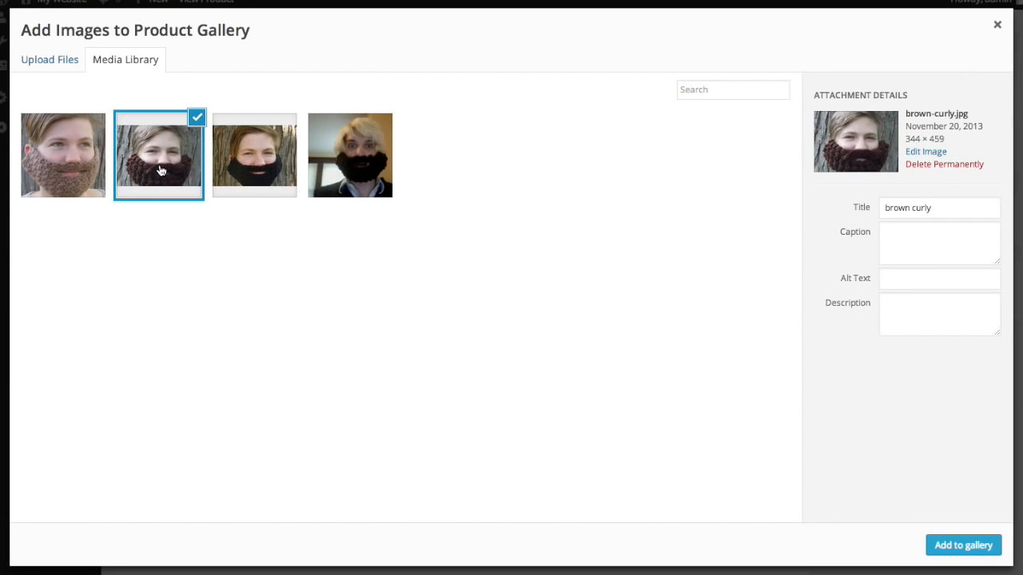
pyautogui.click(76, 167)
pyautogui.click(350, 181)
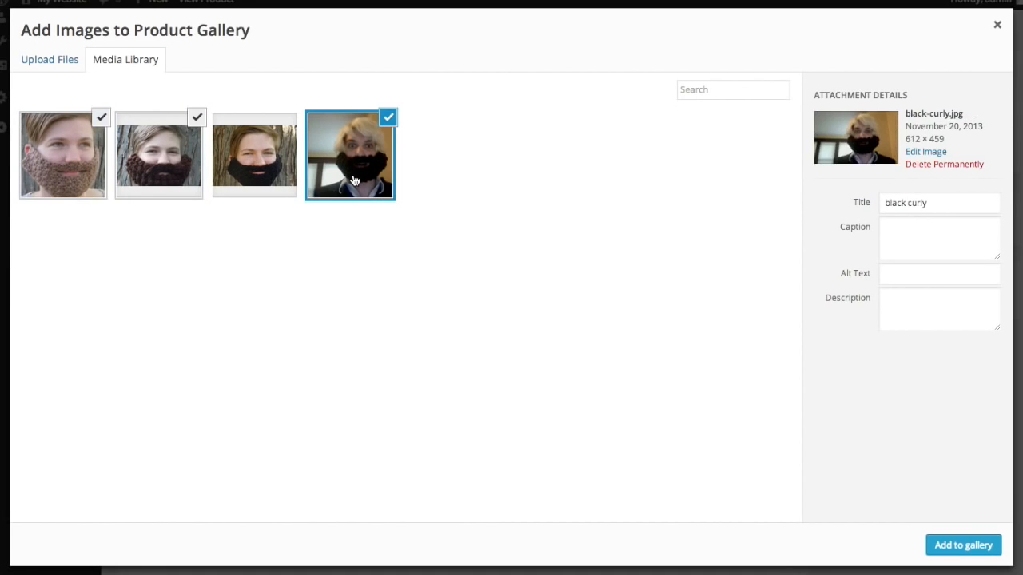
pyautogui.click(963, 548)
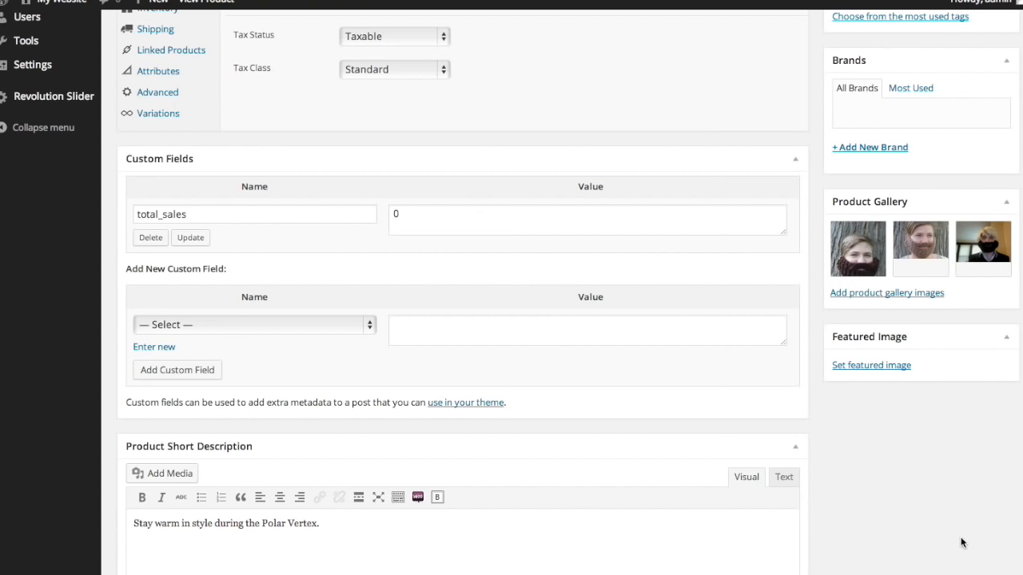
# - Set the black no-curl beard photo as the product's featured image
pyautogui.click(891, 366)
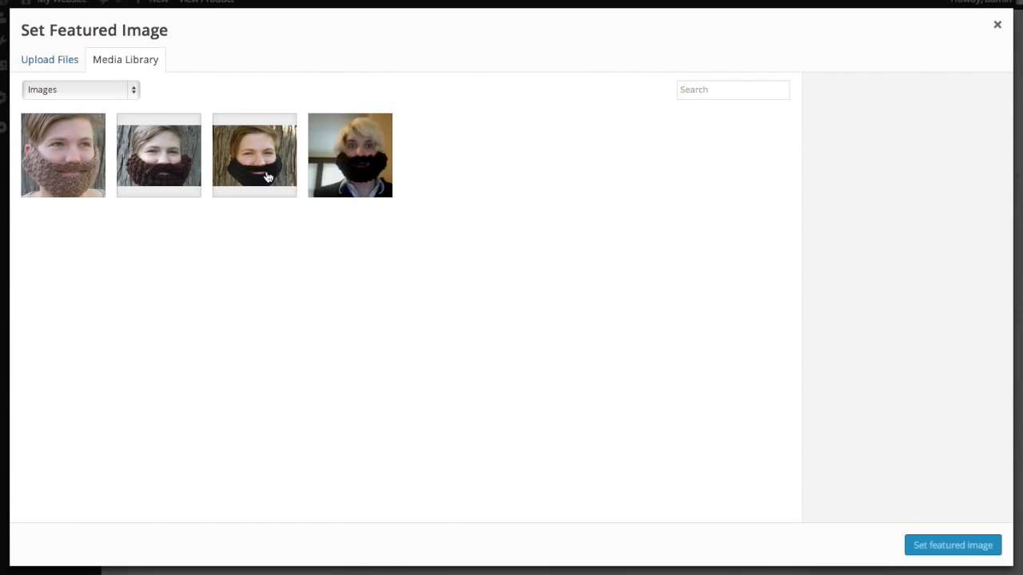
pyautogui.click(263, 175)
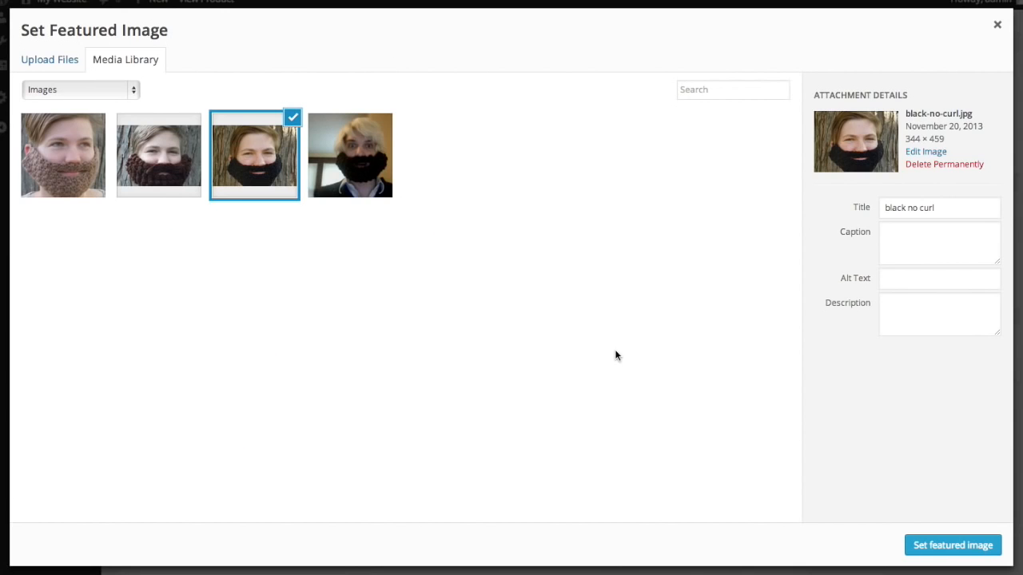
pyautogui.click(969, 548)
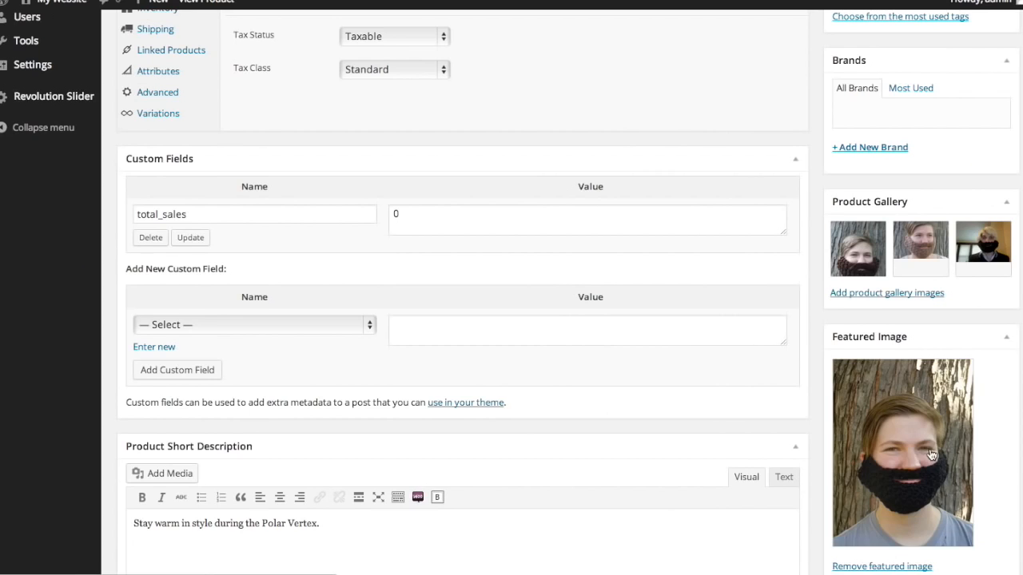
# - Update the product and open its live page on the storefront
pyautogui.scroll(-2, 929, 454)
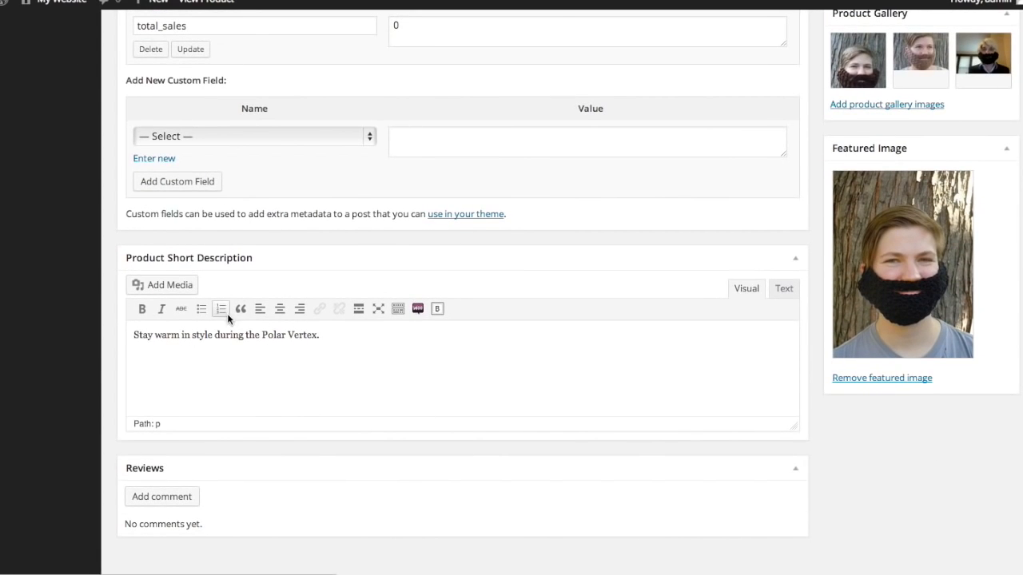
pyautogui.scroll(10, 330, 338)
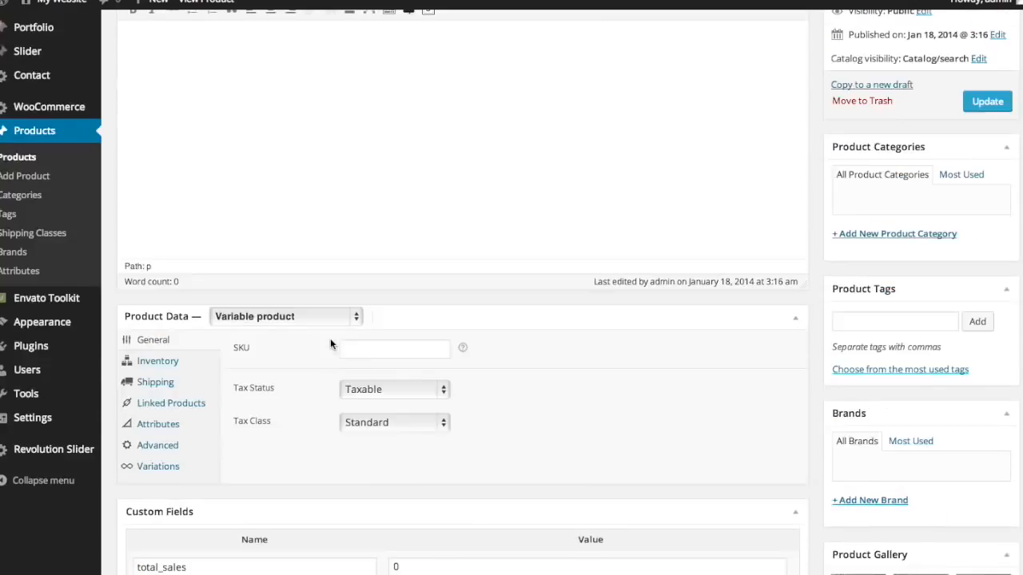
pyautogui.scroll(-4, 441, 178)
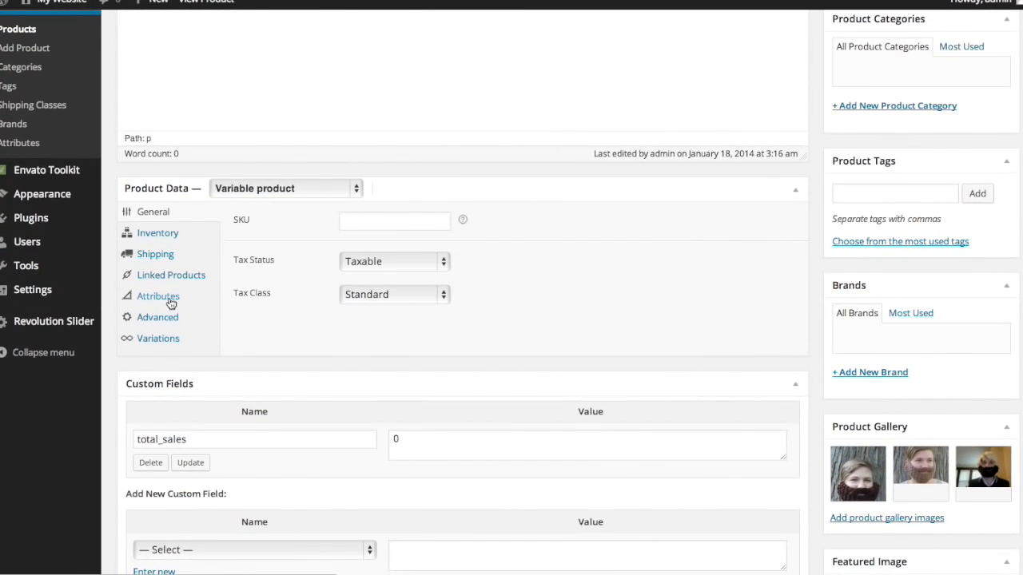
pyautogui.scroll(-3, 507, 256)
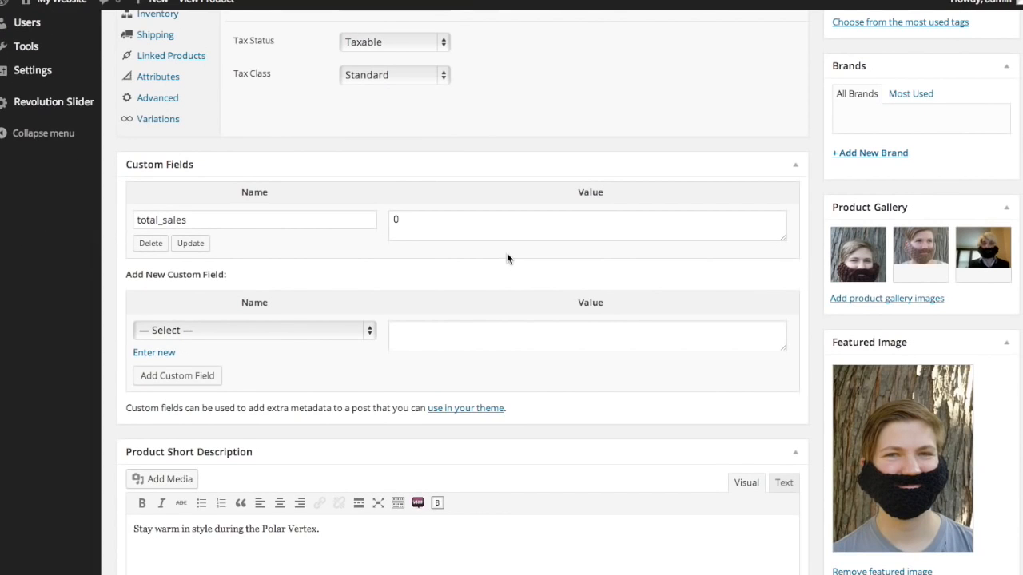
pyautogui.scroll(7, 506, 253)
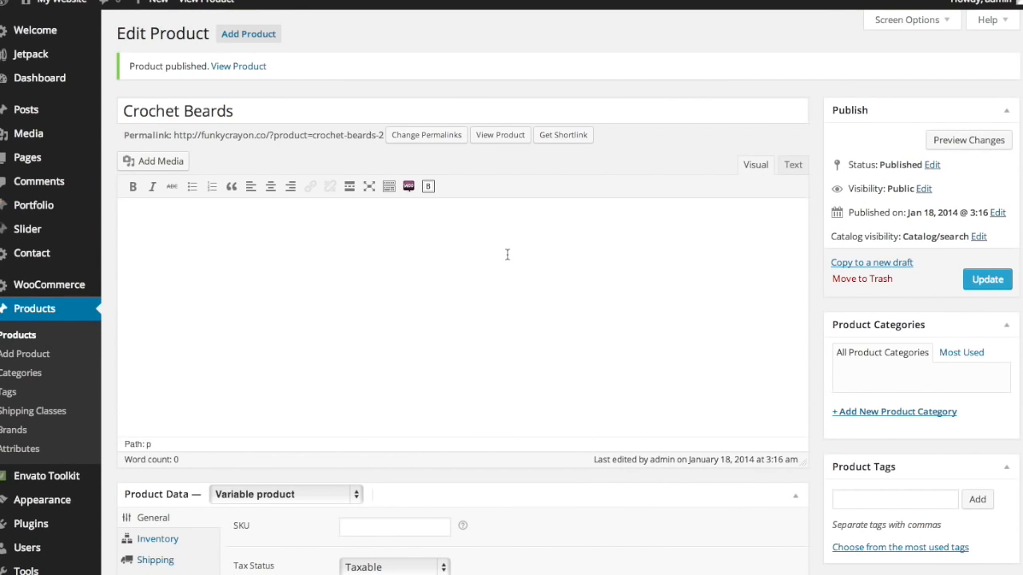
pyautogui.click(979, 280)
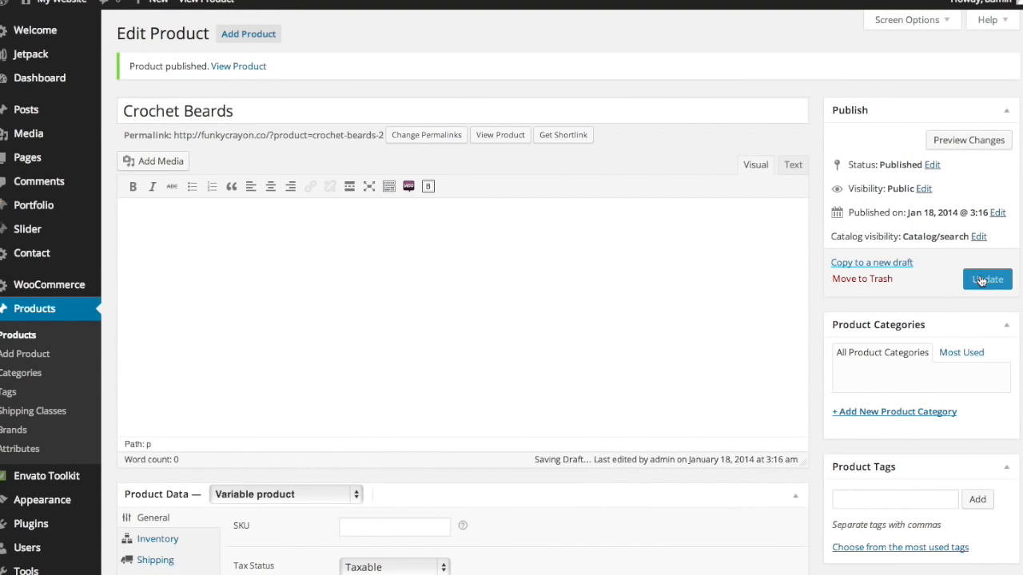
pyautogui.click(989, 284)
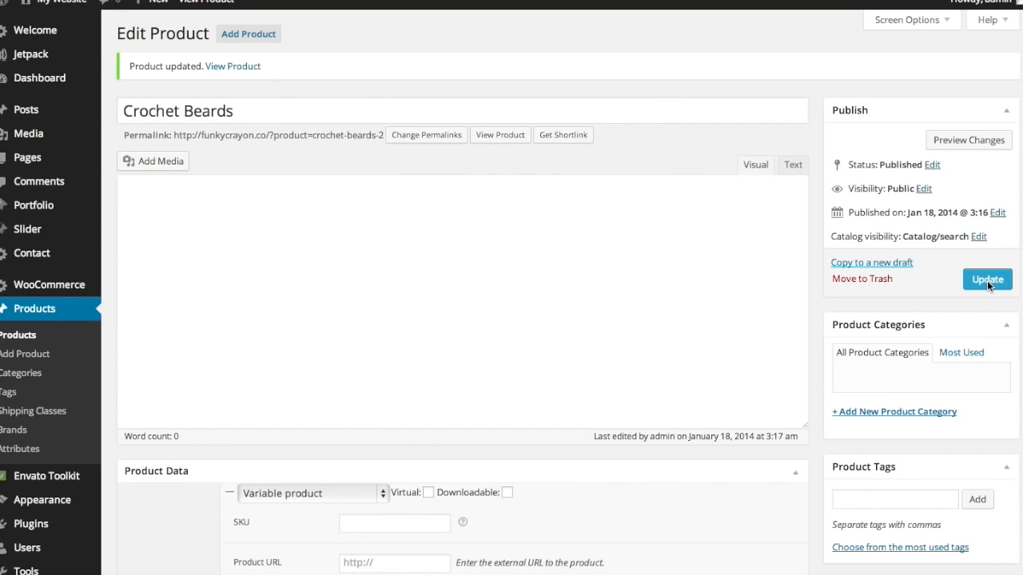
pyautogui.click(495, 136)
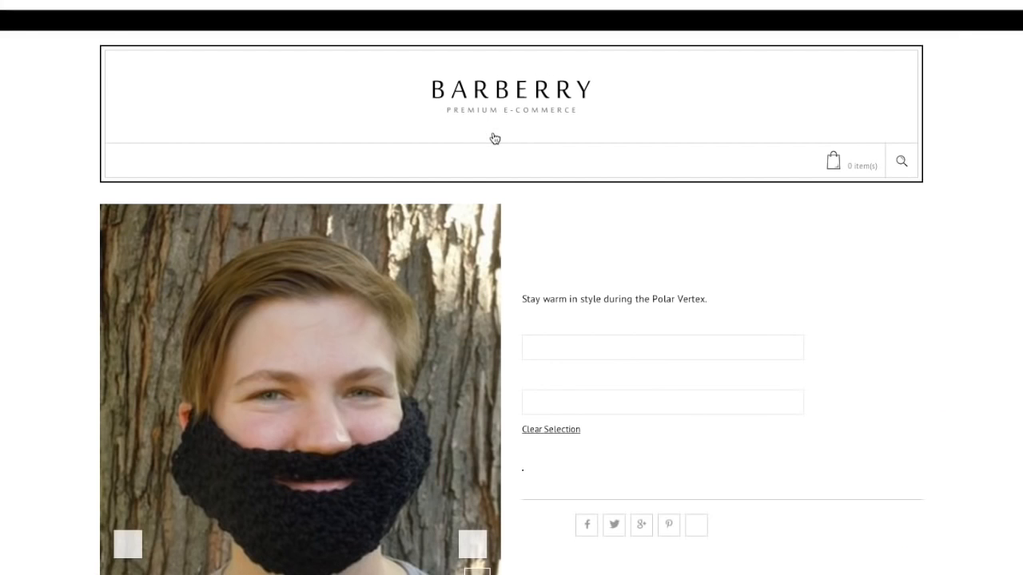
# - Test the variations by choosing Brown, then Curly, then switching the colour to Black
pyautogui.scroll(-2, 495, 139)
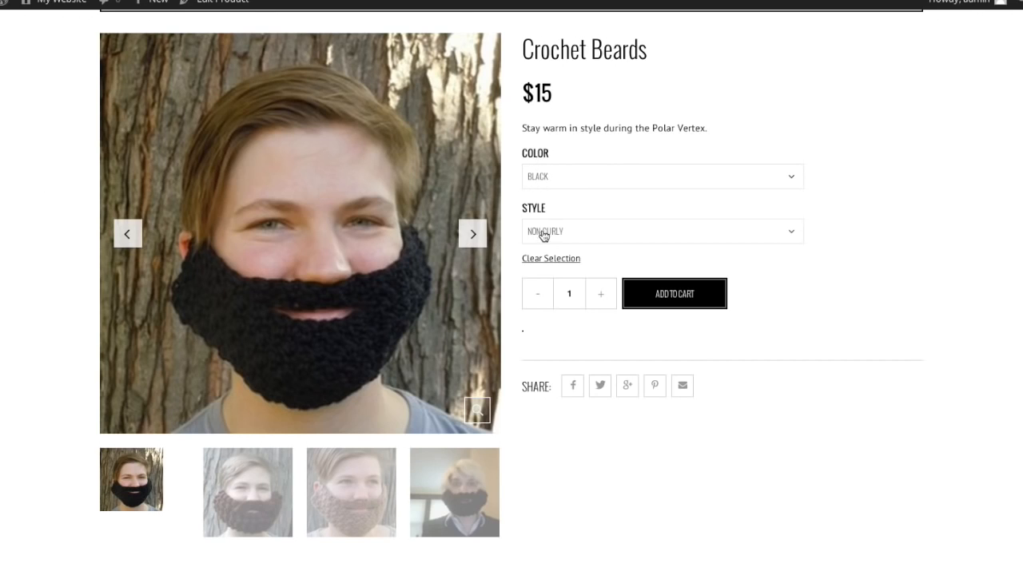
pyautogui.click(605, 177)
pyautogui.click(605, 188)
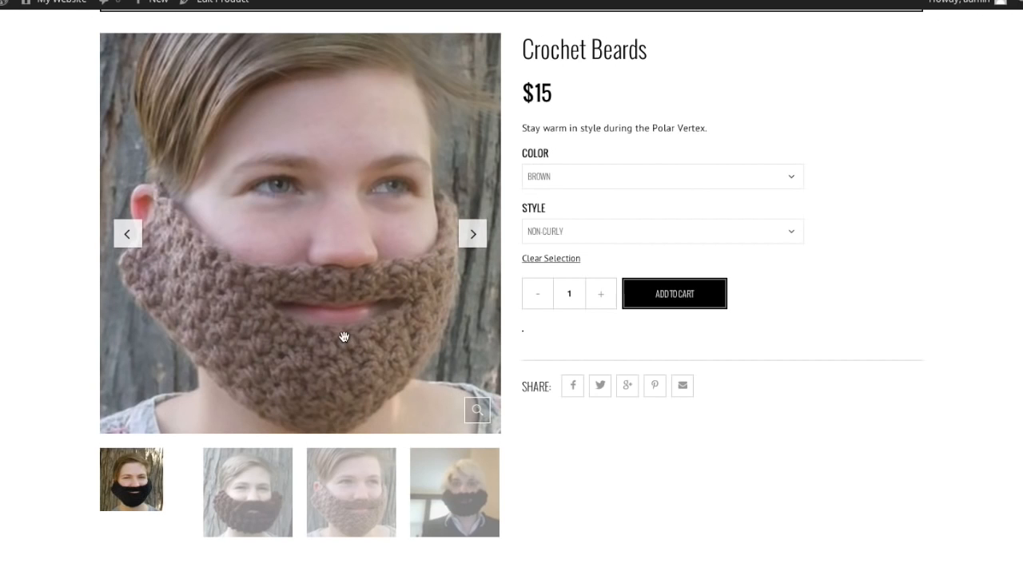
pyautogui.click(585, 232)
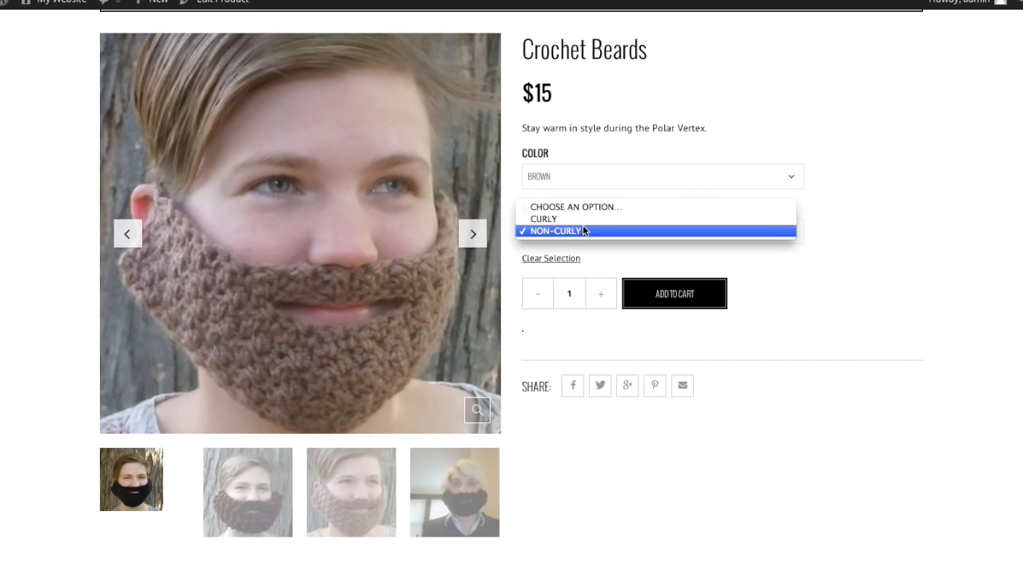
pyautogui.press('Up')
pyautogui.press('Return')
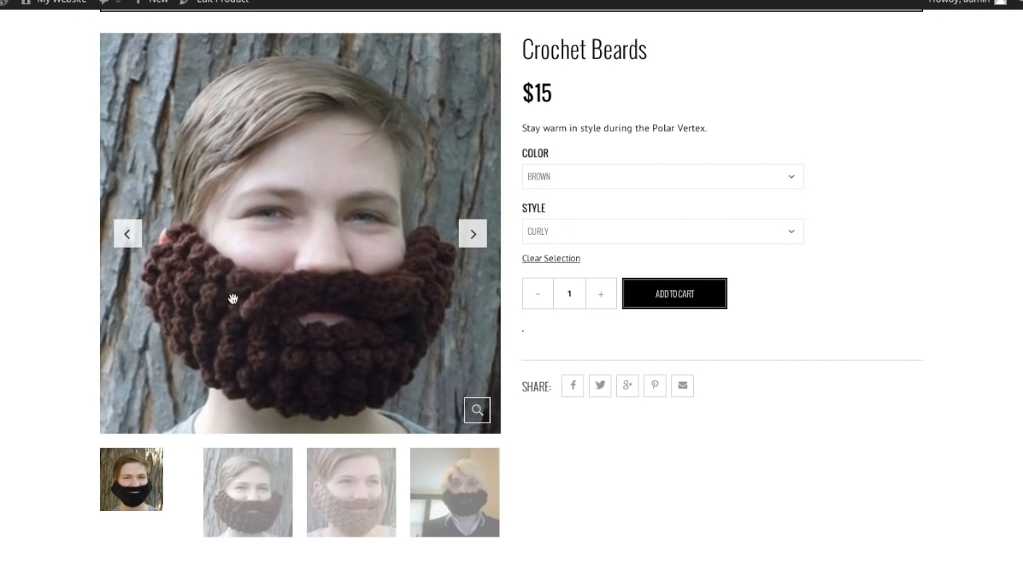
pyautogui.click(608, 176)
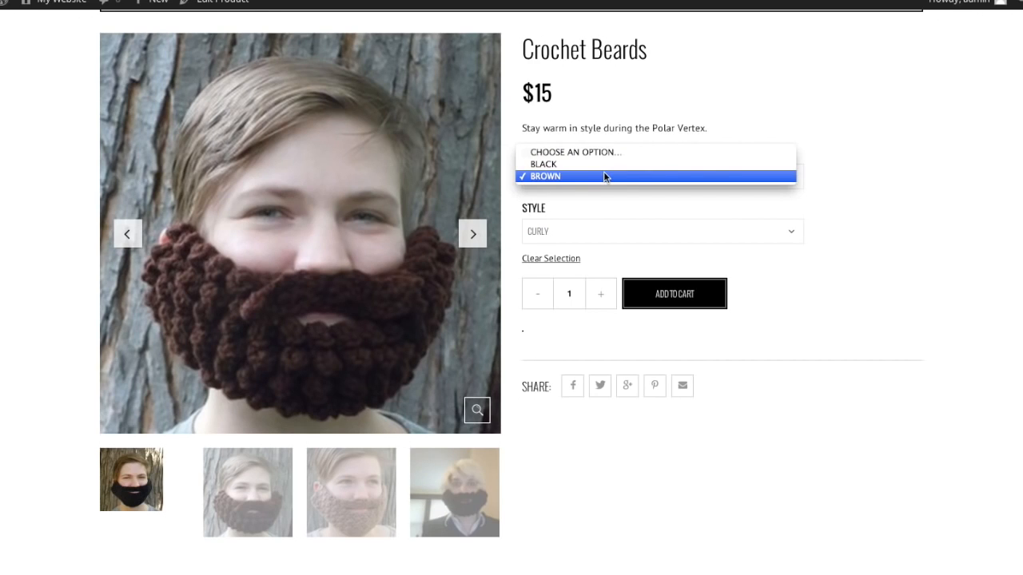
pyautogui.click(604, 165)
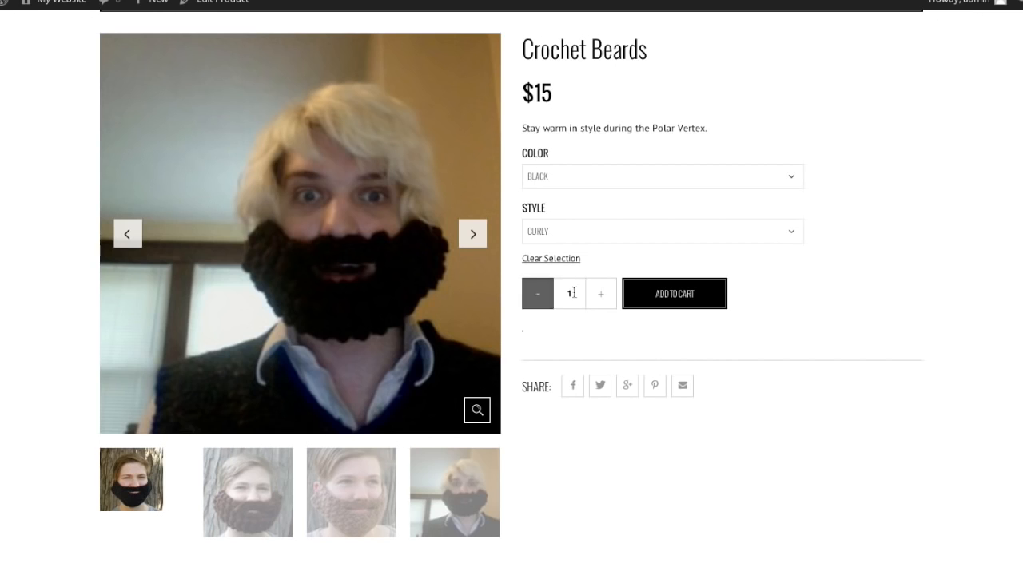
# - Add the Black Curly beard to the cart and cycle through the gallery photos
pyautogui.click(675, 297)
pyautogui.click(236, 482)
pyautogui.click(350, 485)
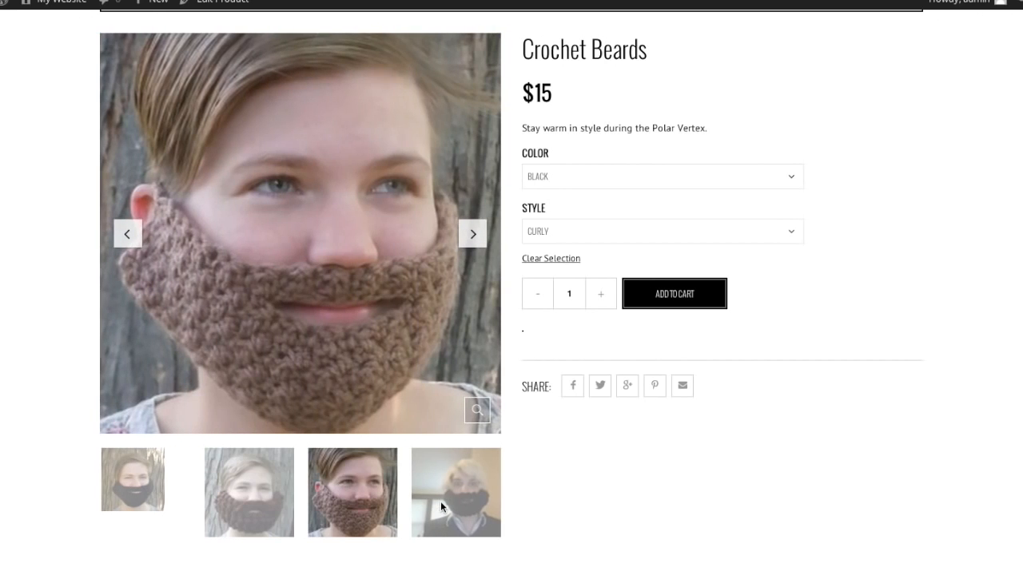
pyautogui.click(440, 501)
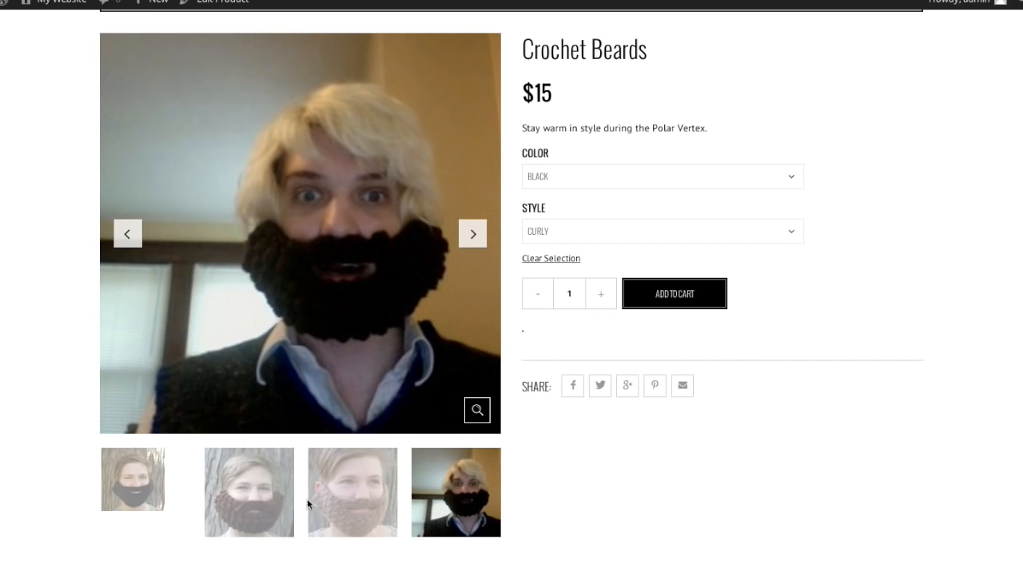
pyautogui.click(223, 502)
pyautogui.click(124, 502)
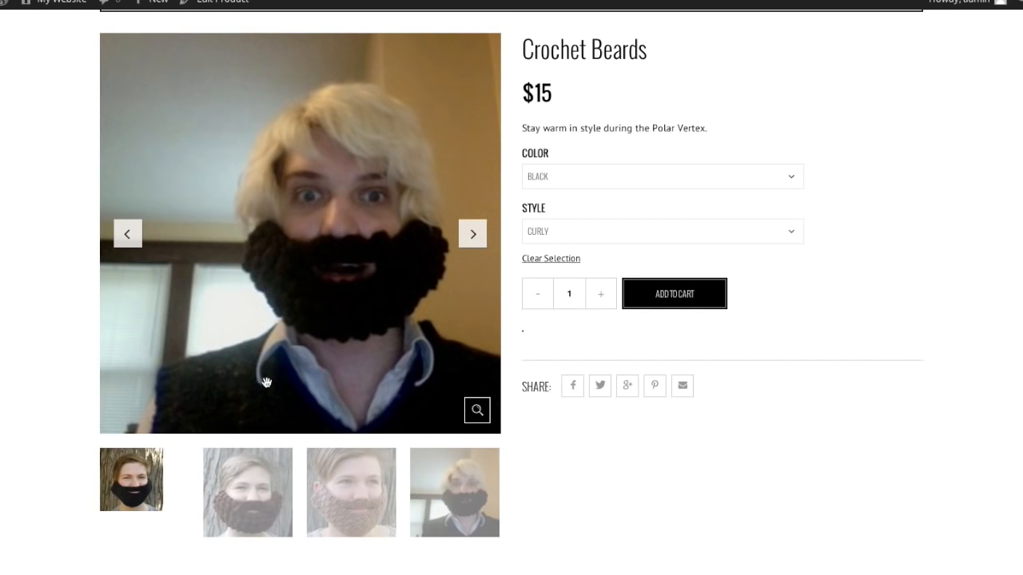
# - Switch the colour to Brown and back to Black, then choose the Non-Curly style
pyautogui.click(579, 177)
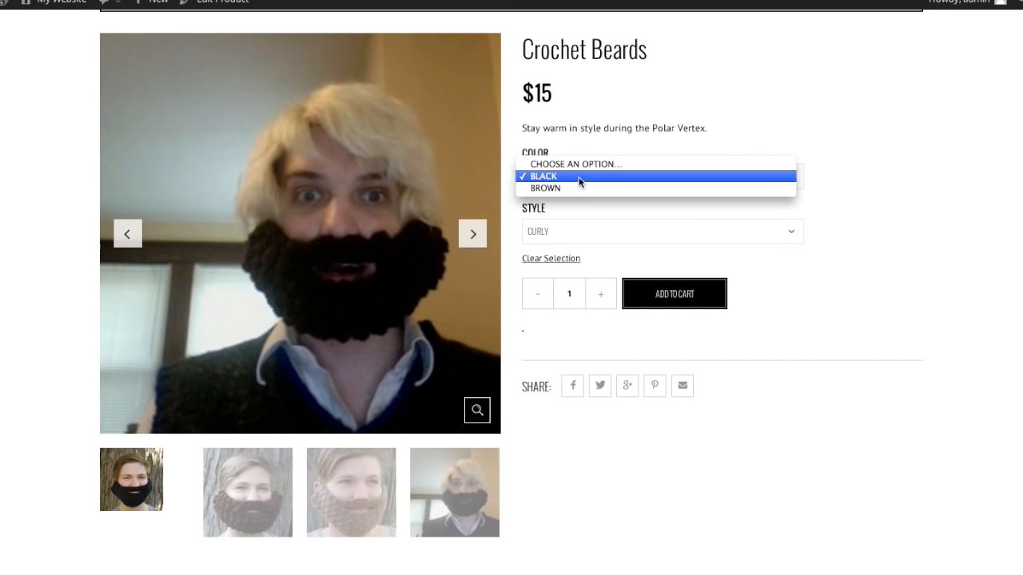
pyautogui.click(580, 189)
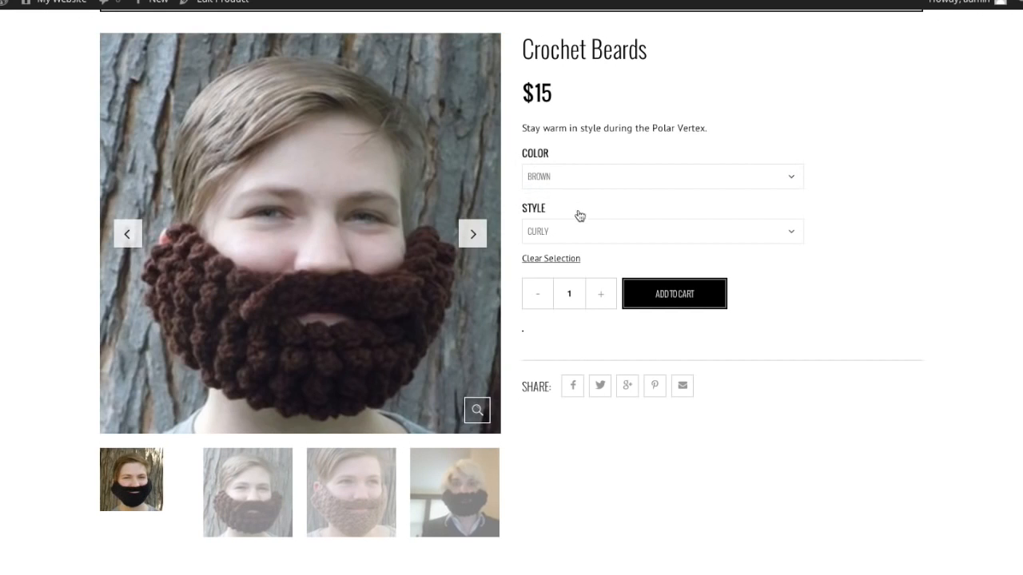
pyautogui.click(559, 177)
pyautogui.click(558, 165)
pyautogui.click(559, 231)
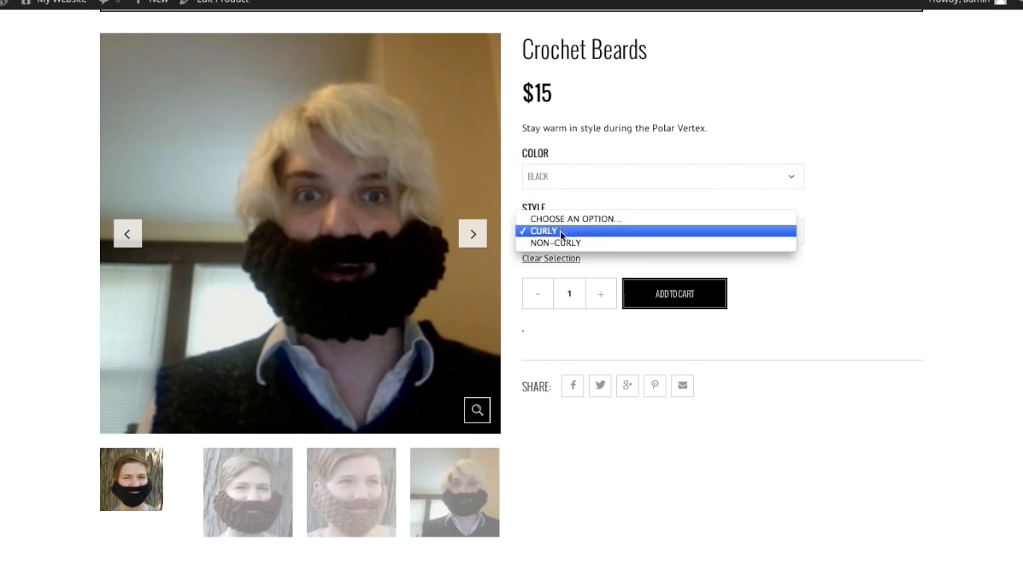
pyautogui.click(559, 243)
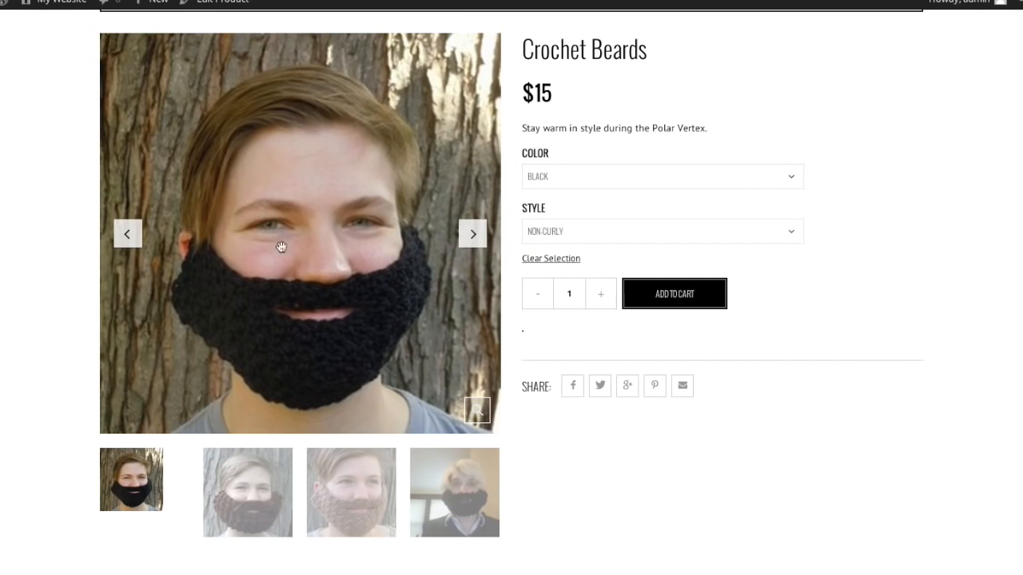
pyautogui.scroll(1, 610, 227)
pyautogui.scroll(-1, 610, 226)
pyautogui.scroll(-1, 609, 226)
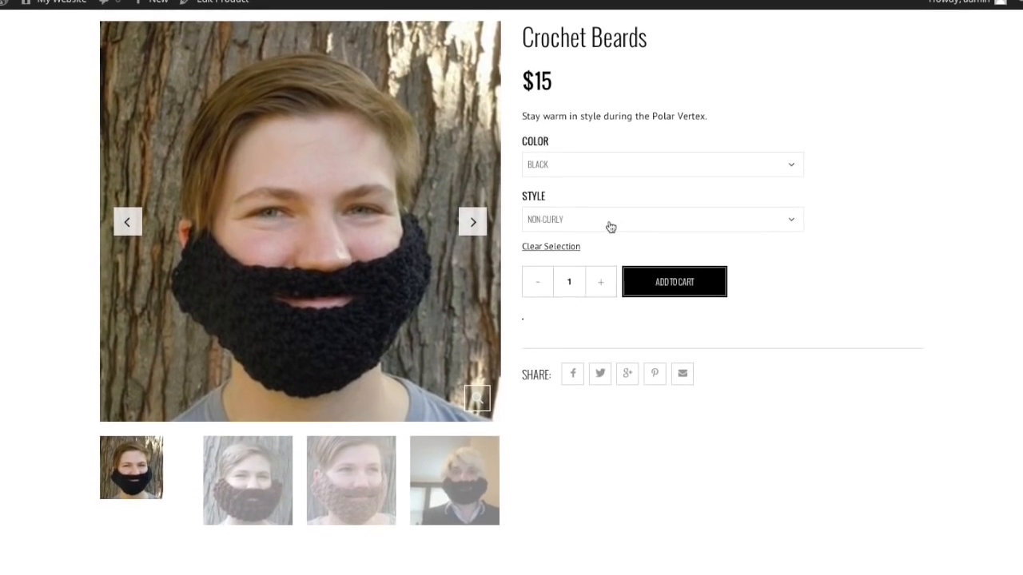
pyautogui.scroll(3, 610, 226)
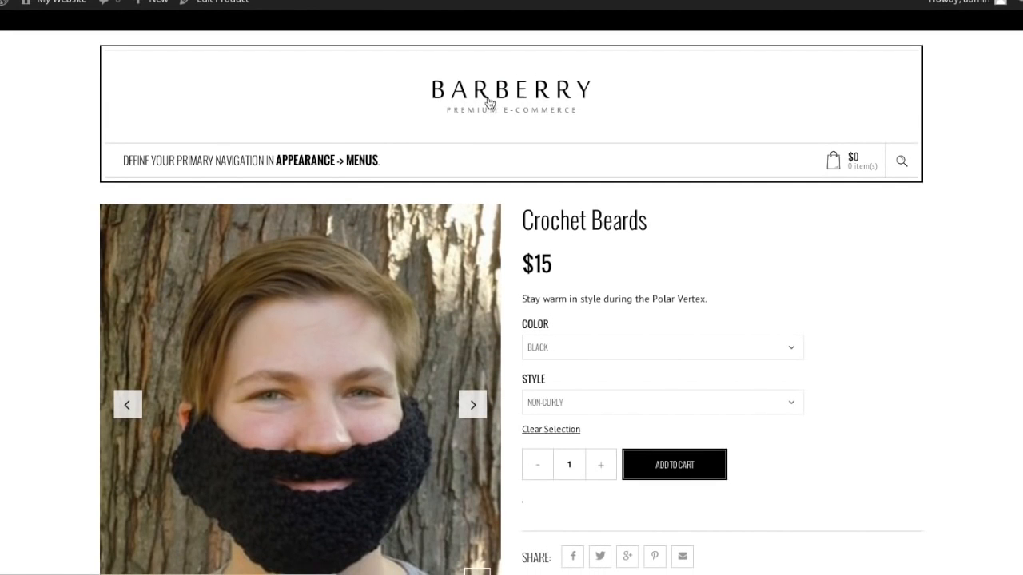
pyautogui.scroll(-3, 540, 180)
pyautogui.scroll(-4, 546, 203)
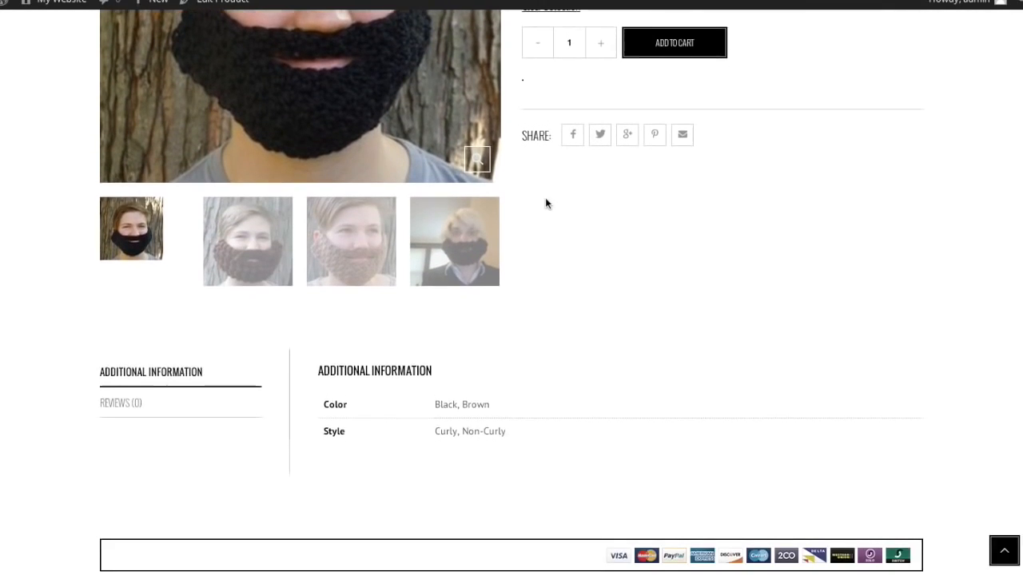
pyautogui.scroll(6, 545, 202)
pyautogui.scroll(1, 545, 197)
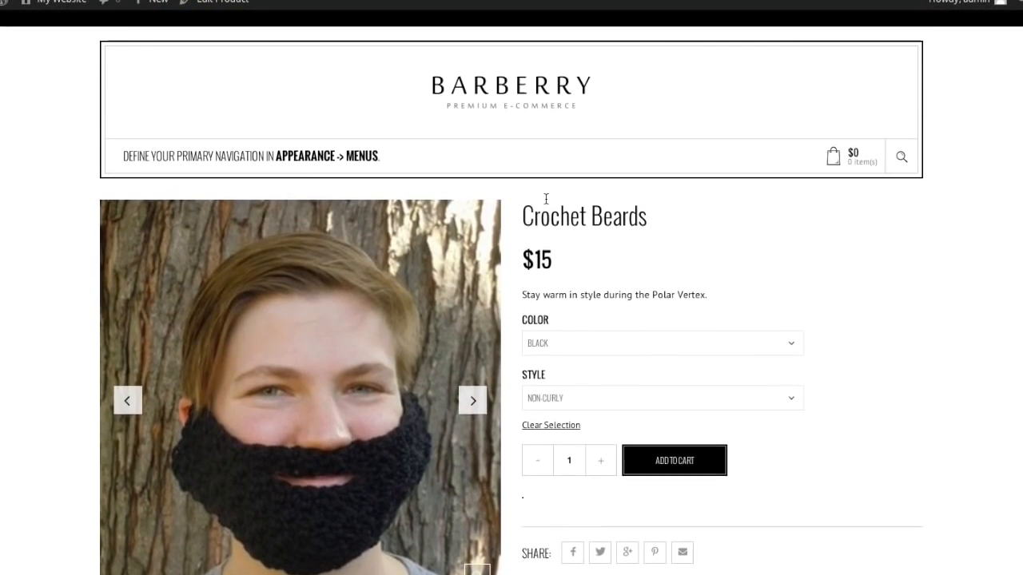
pyautogui.scroll(-2, 547, 202)
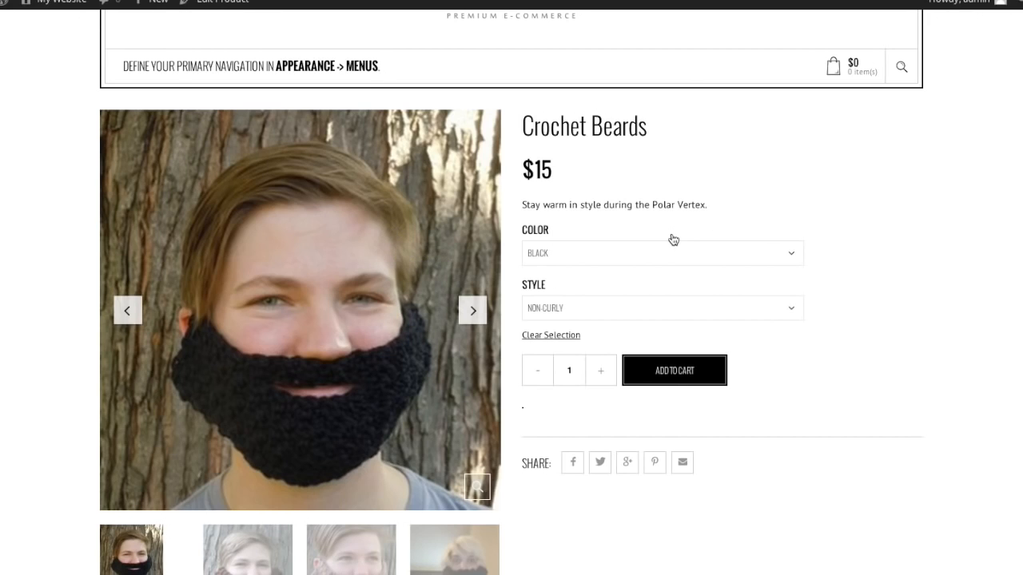
pyautogui.scroll(2, 673, 238)
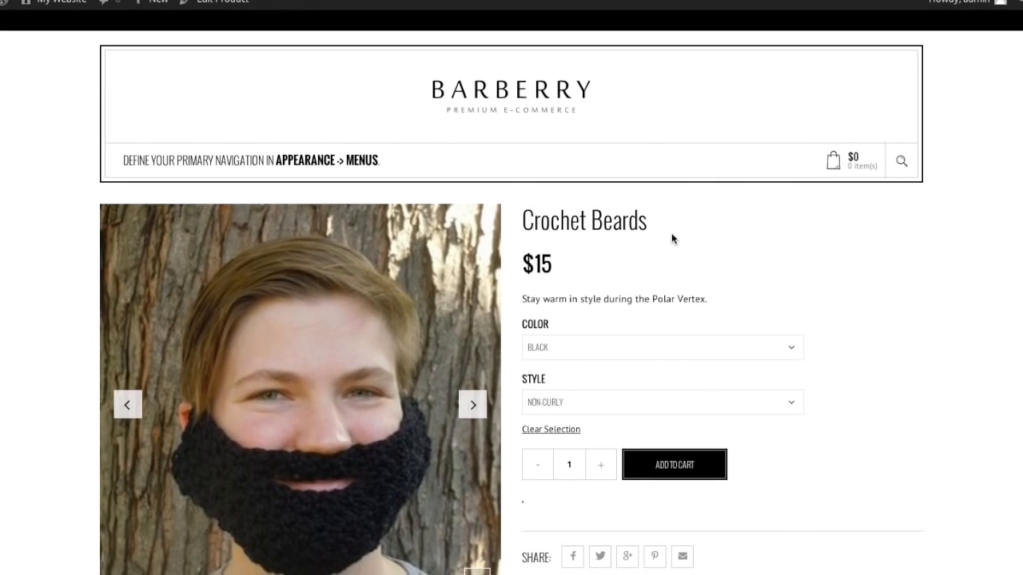